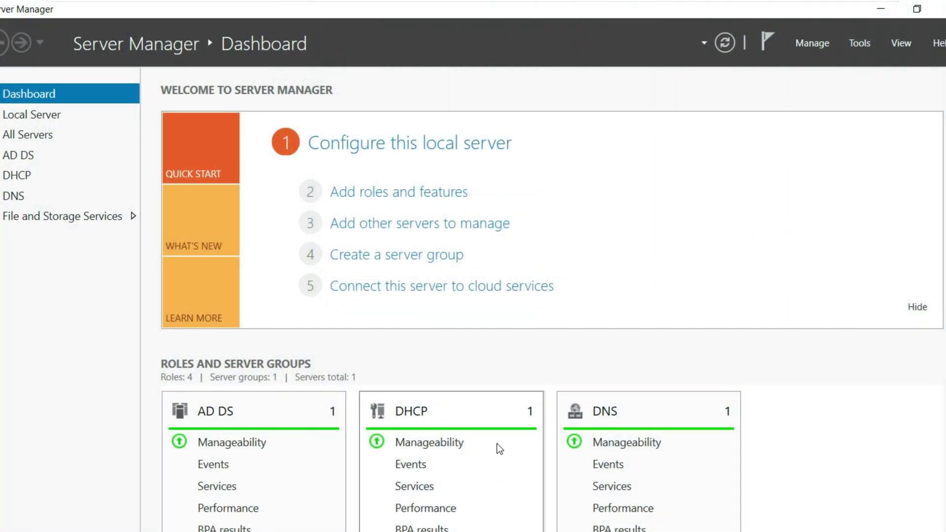
# Step: Launch Group Policy Management and expand the forest down to the NetVital.ca domain
pyautogui.click(861, 43)
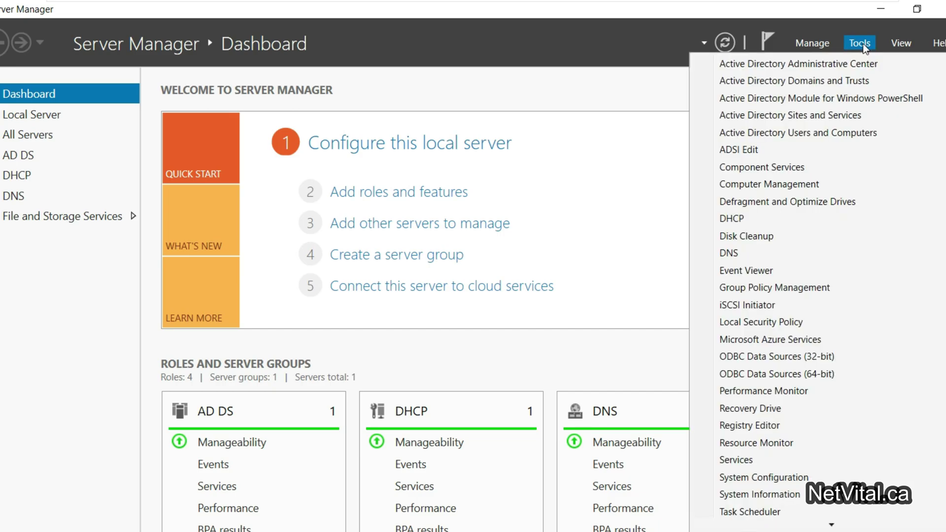
pyautogui.click(789, 289)
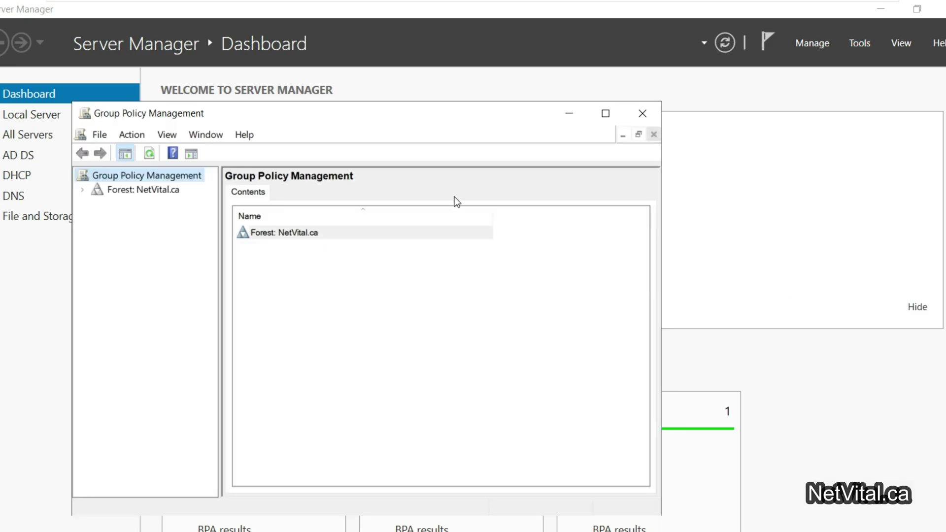
pyautogui.click(83, 192)
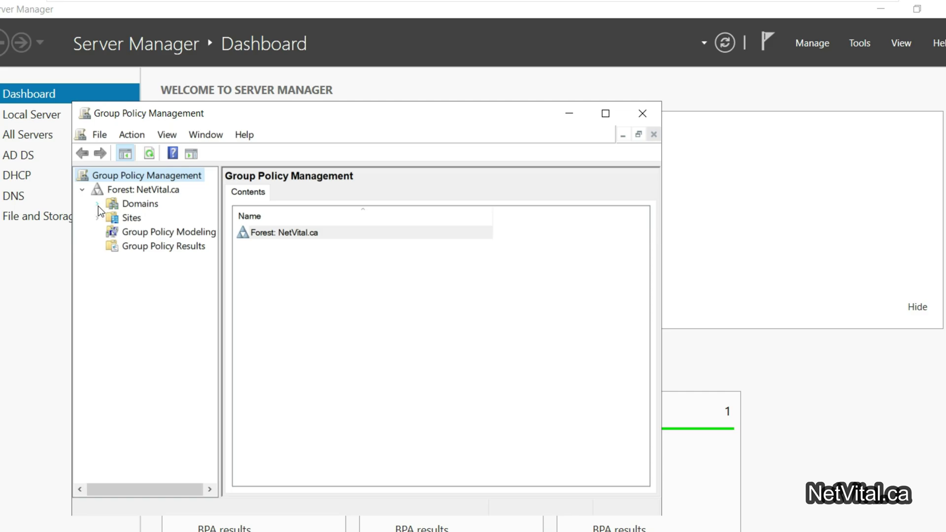
pyautogui.click(97, 205)
pyautogui.click(112, 218)
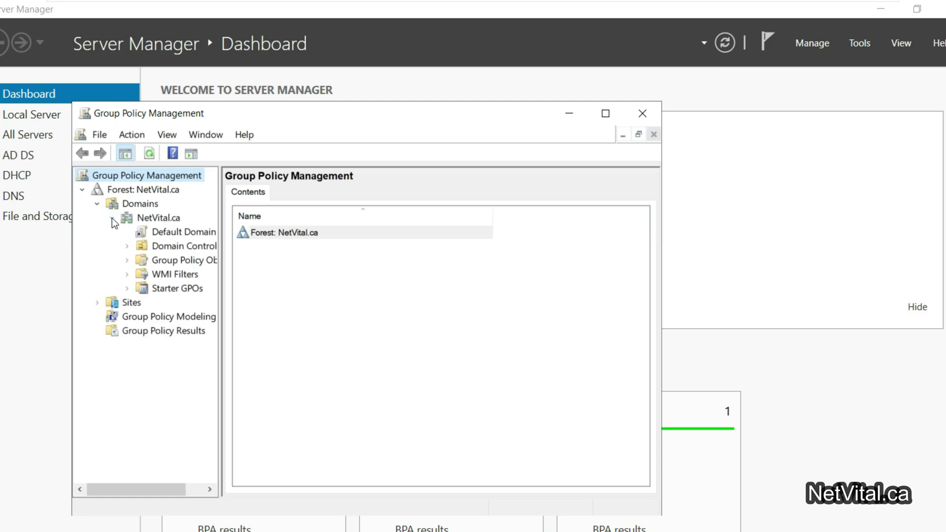
pyautogui.click(146, 215)
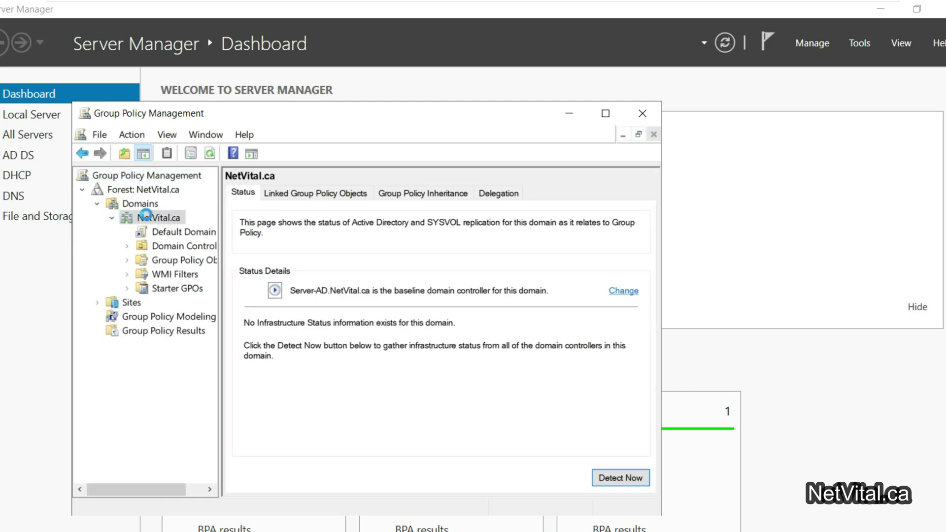
# Step: Create the OU_Remove_RB organizational unit under NetVital.ca
pyautogui.rightClick(146, 216)
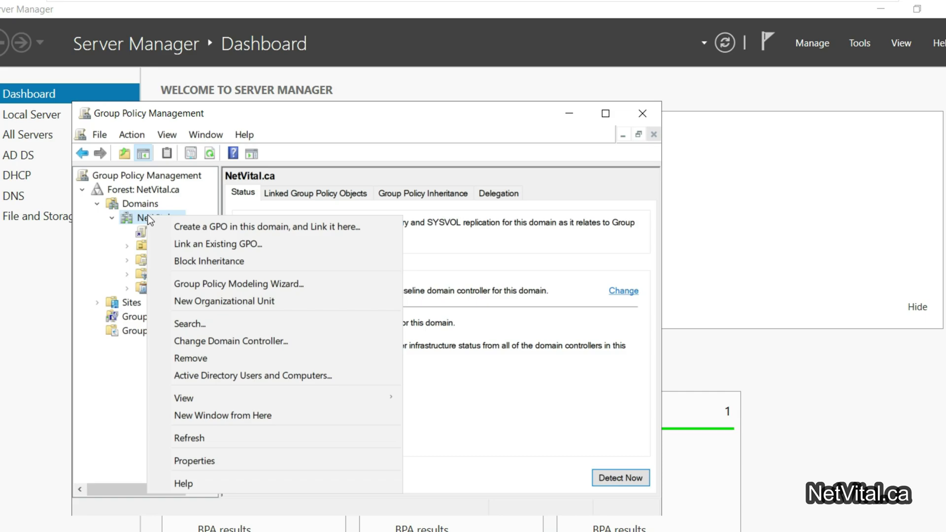
pyautogui.click(313, 300)
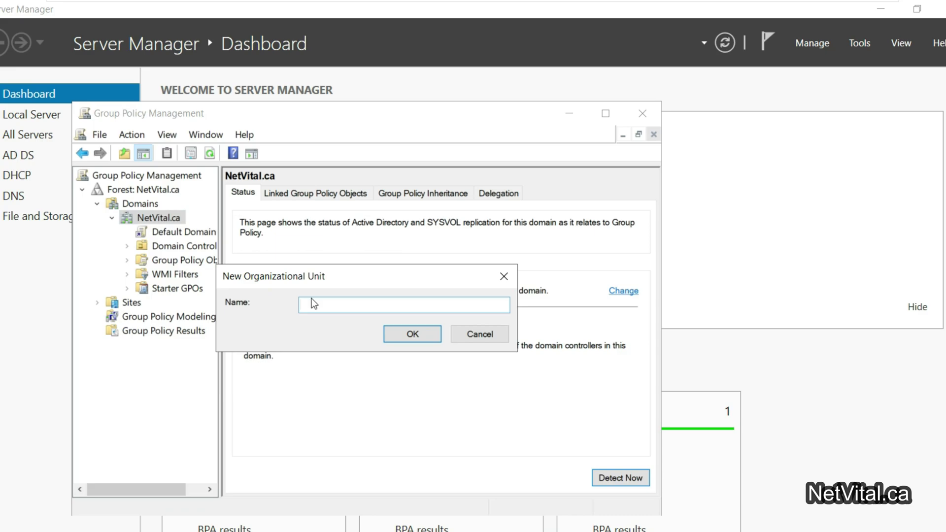
pyautogui.write('OU_Remove_RB')
pyautogui.moveTo(369, 304); pyautogui.dragTo(295, 305)
pyautogui.hotkey('ctrl', 'c')
pyautogui.click(421, 335)
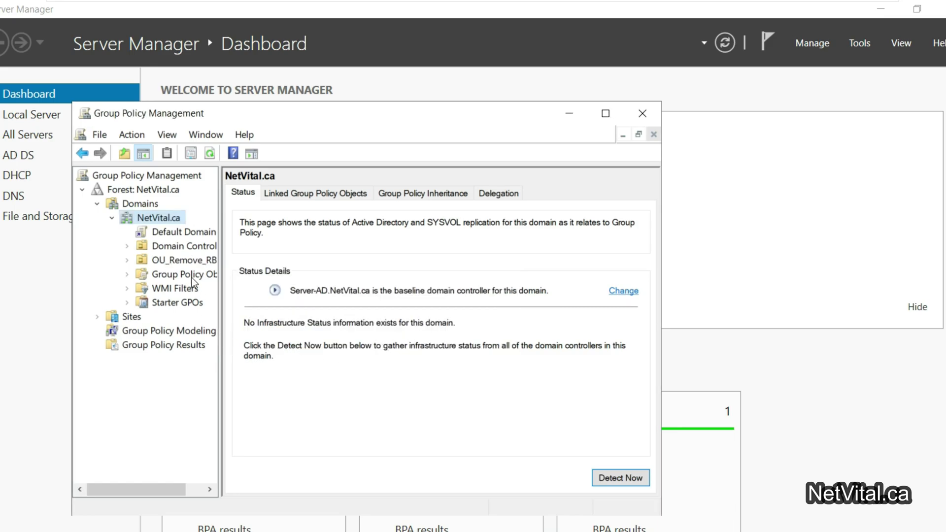
# Step: Create a Remove_RB GPO linked to OU_Remove_RB and open it in the editor
pyautogui.click(182, 260)
pyautogui.rightClick(182, 259)
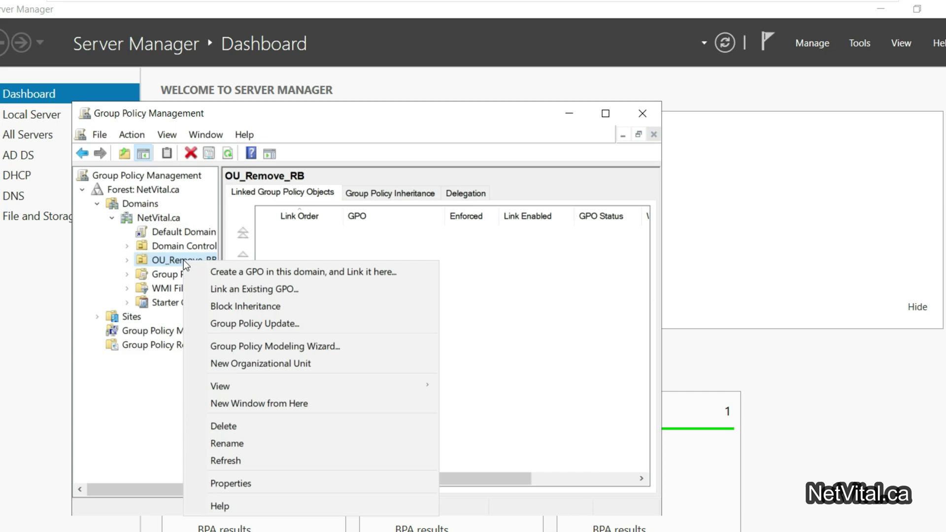
pyautogui.click(207, 270)
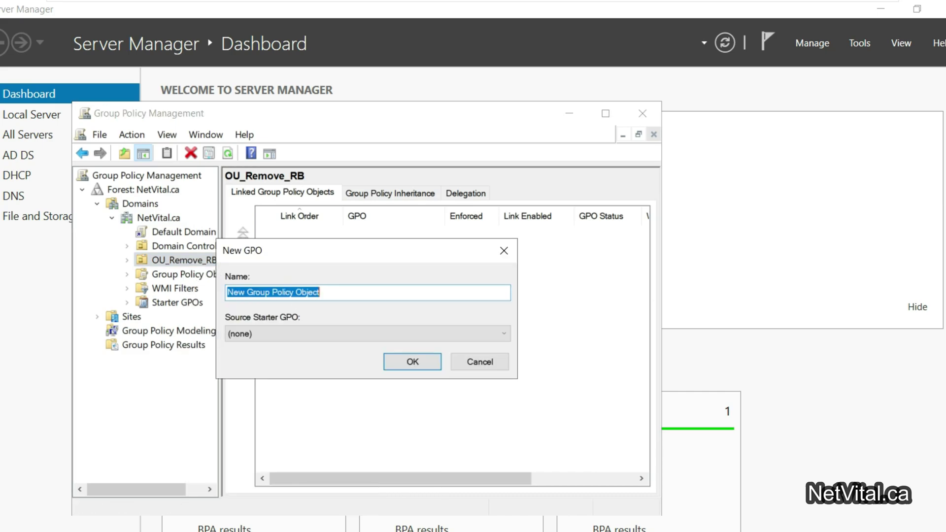
pyautogui.hotkey('ctrl', 'v')
pyautogui.press('Home')
pyautogui.press('Delete')
pyautogui.press('Delete')
pyautogui.press('Delete')
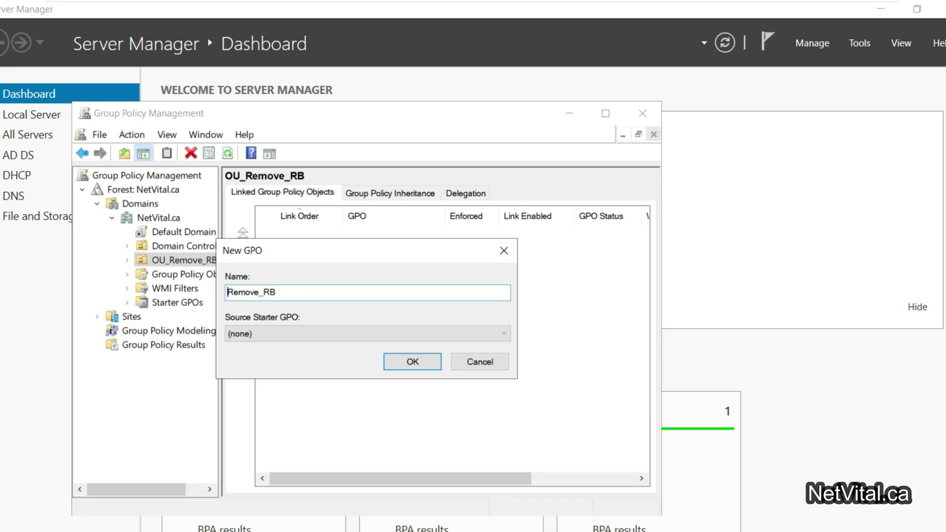
pyautogui.click(401, 364)
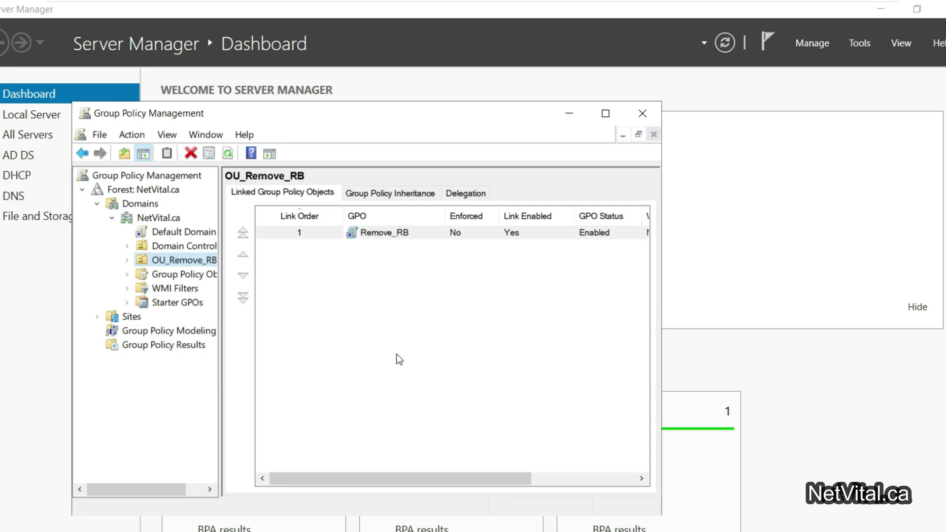
pyautogui.rightClick(369, 235)
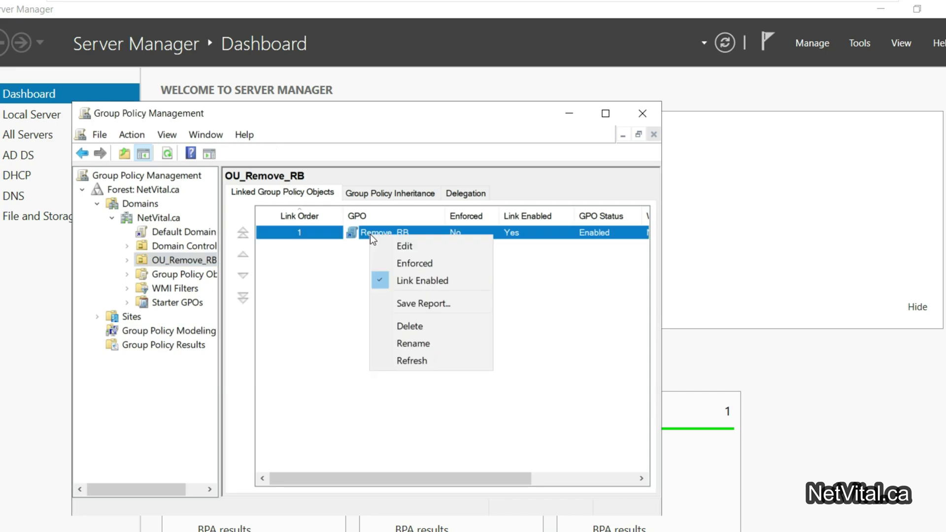
pyautogui.click(379, 245)
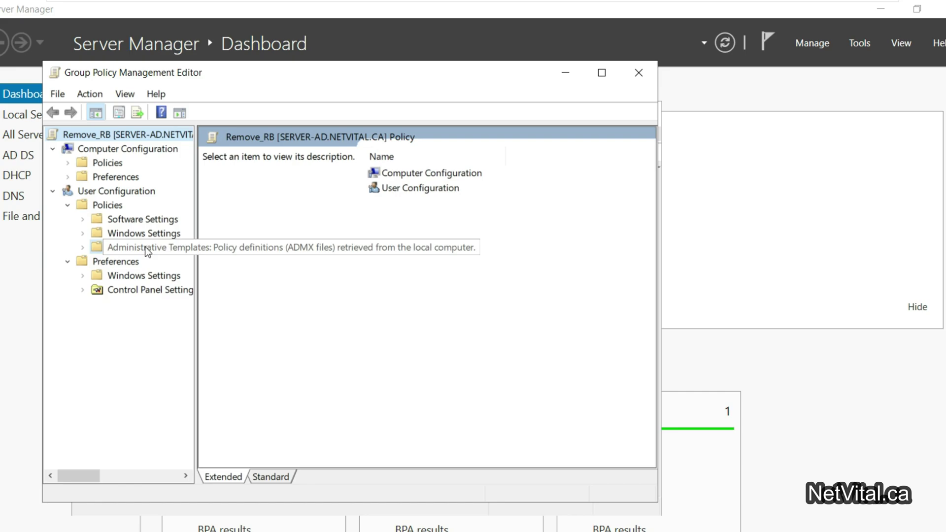
# Step: Navigate to User Configuration > Administrative Templates > Desktop in the Remove_RB policy
pyautogui.click(145, 247)
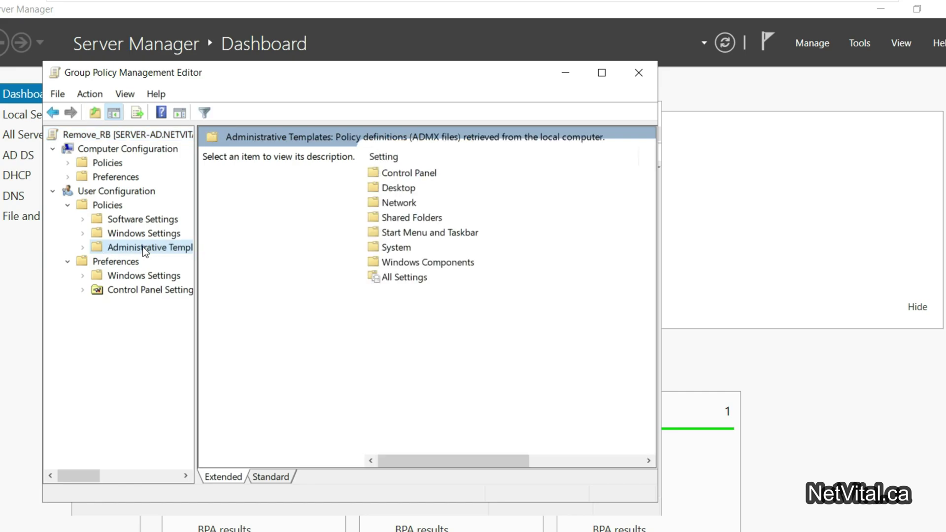
pyautogui.click(83, 248)
pyautogui.moveTo(196, 300); pyautogui.dragTo(294, 297)
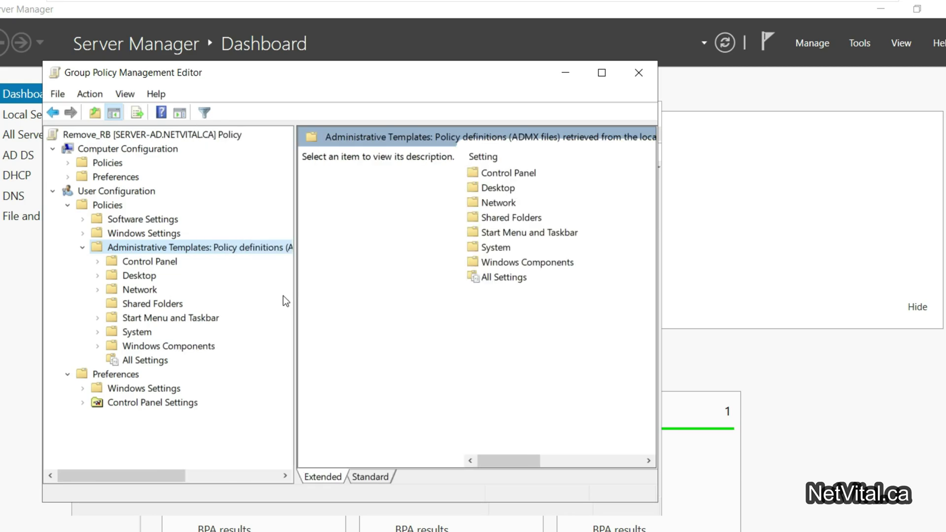
pyautogui.click(150, 275)
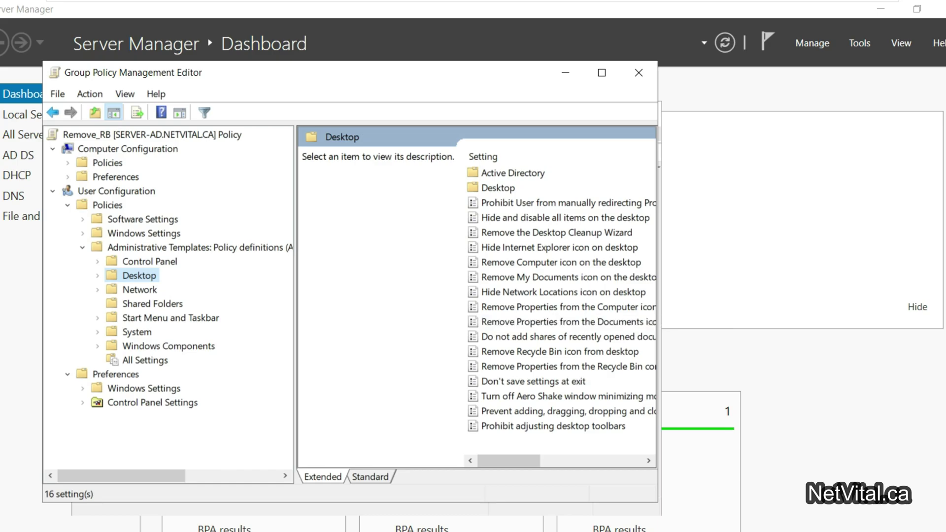
pyautogui.moveTo(657, 321); pyautogui.dragTo(871, 287)
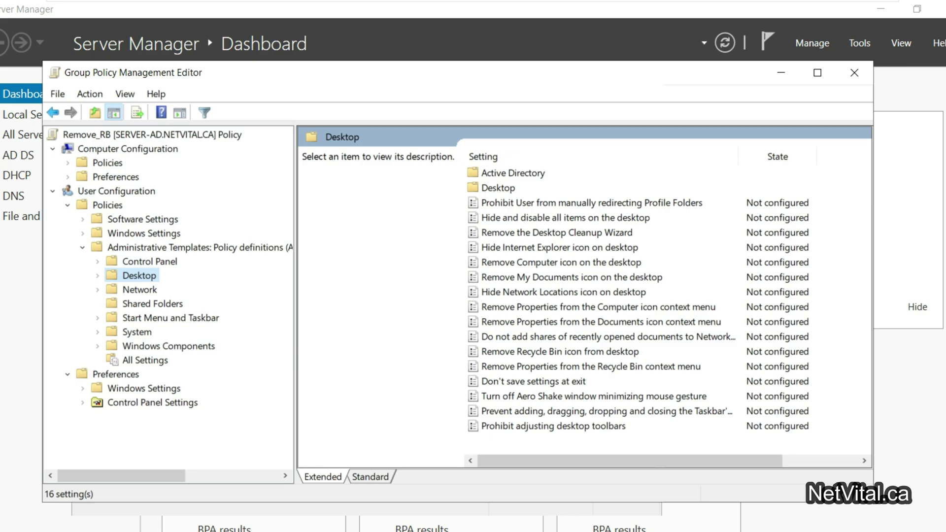
# Step: Set 'Remove Recycle Bin icon from desktop' to Enabled and apply it
pyautogui.click(486, 351)
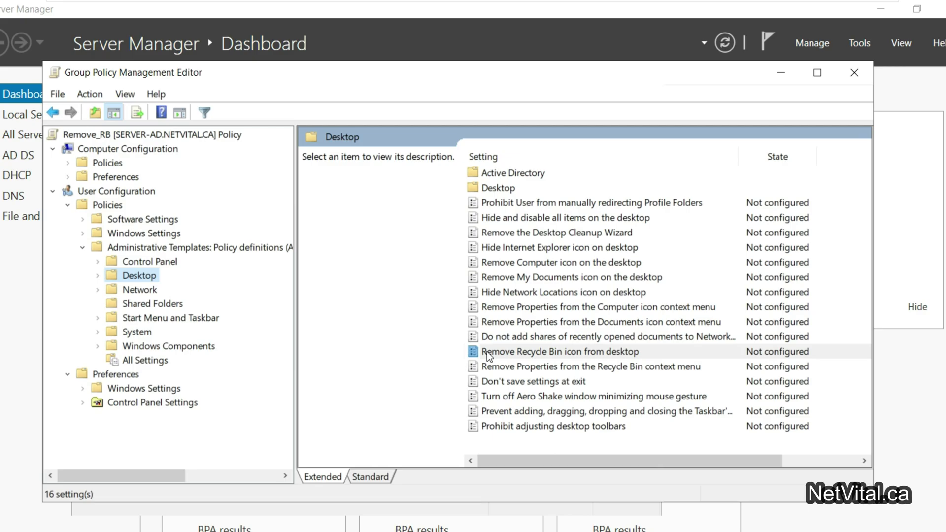
pyautogui.doubleClick(581, 351)
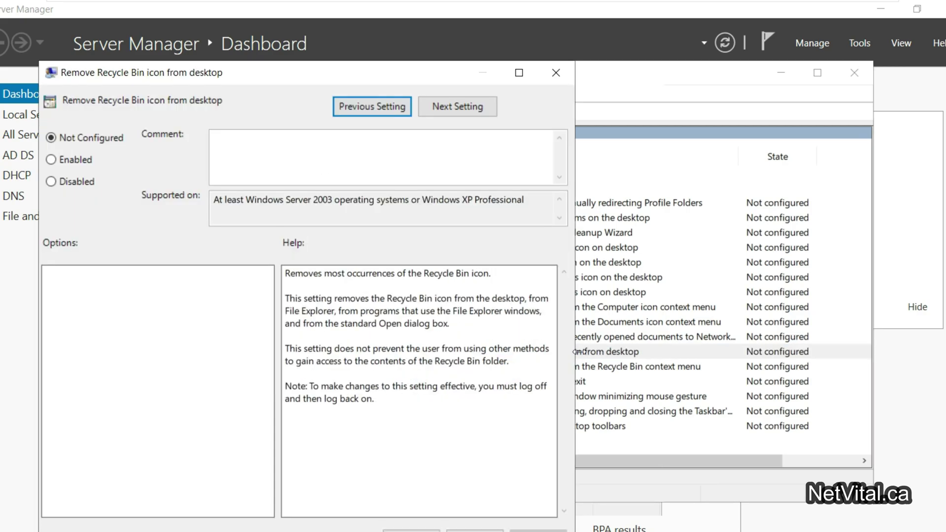
pyautogui.click(79, 161)
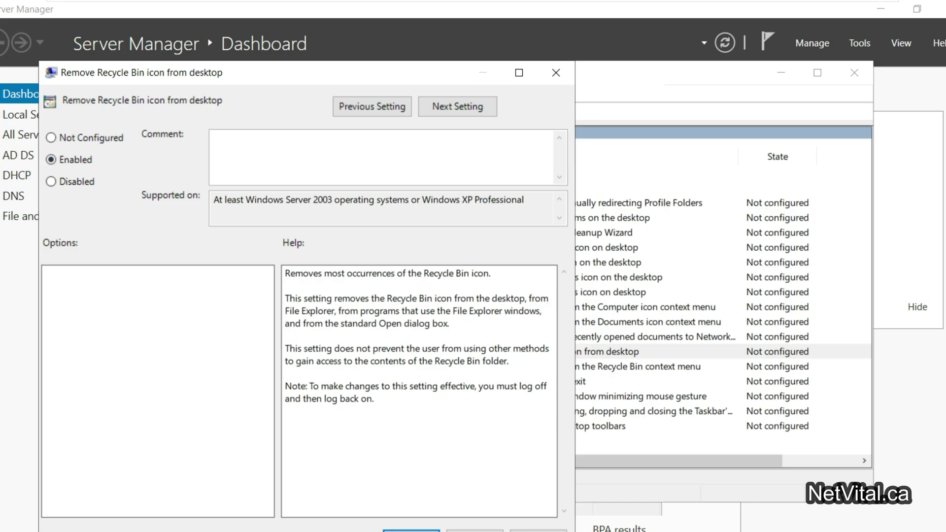
pyautogui.moveTo(442, 73); pyautogui.dragTo(477, 35)
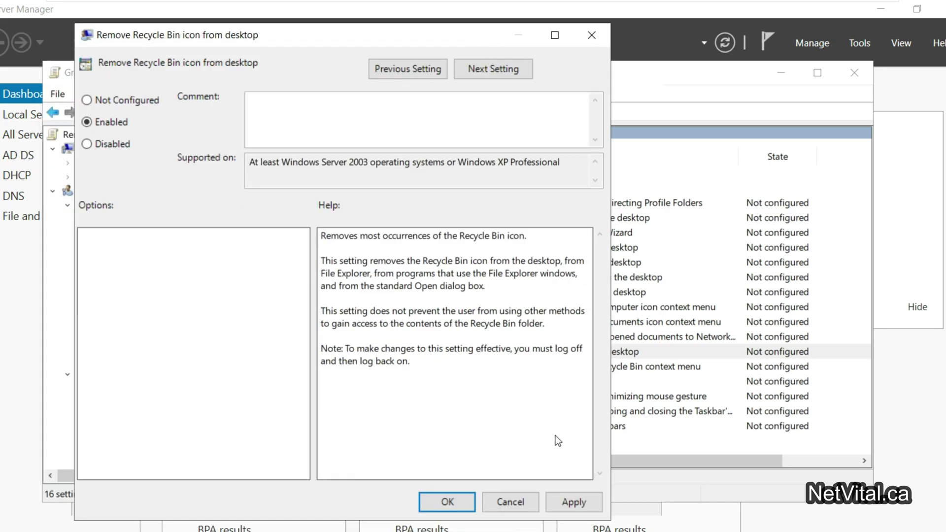
pyautogui.click(572, 502)
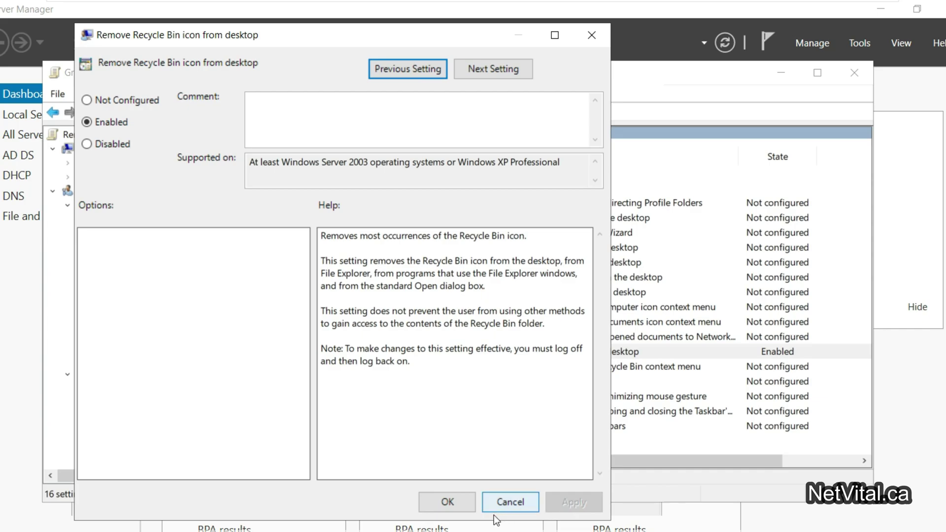
pyautogui.click(447, 502)
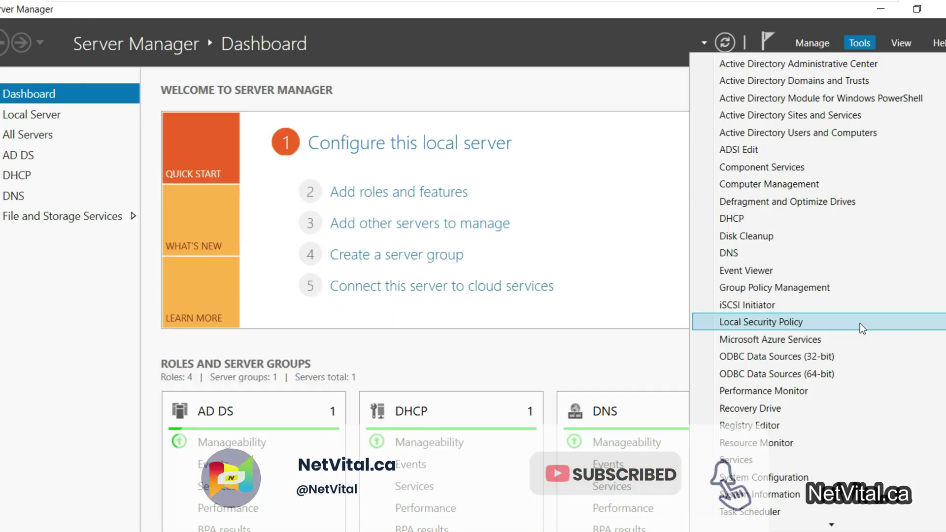
# Step: Open Active Directory Users and Computers and list the NetVital.ca Users container
pyautogui.click(830, 132)
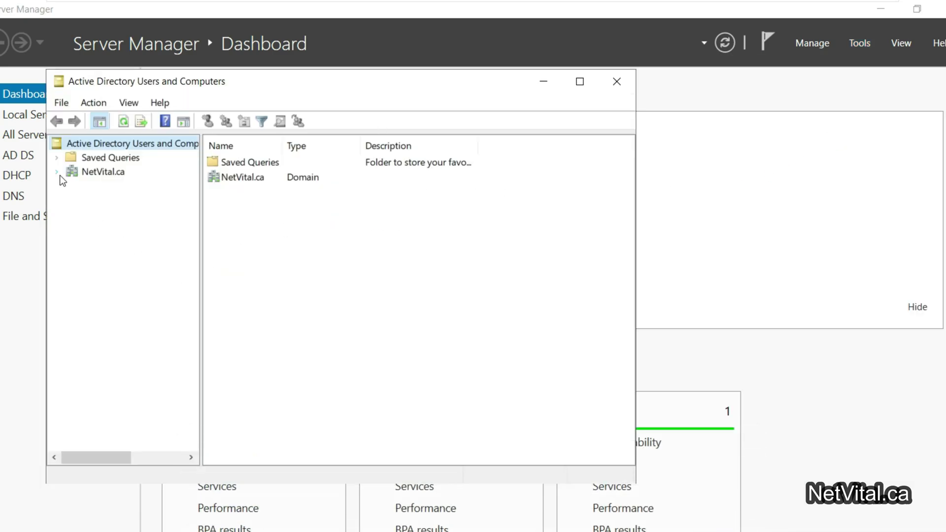
pyautogui.click(56, 172)
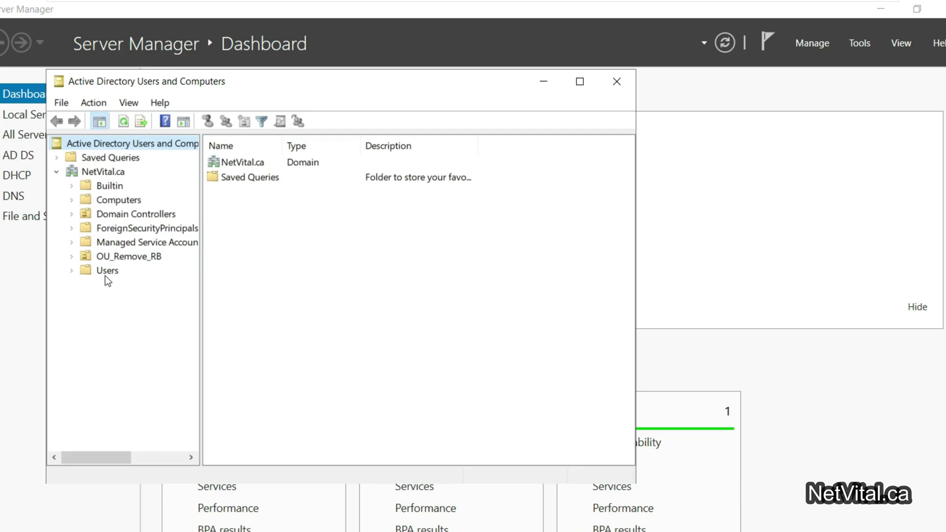
pyautogui.click(105, 271)
pyautogui.scroll(-1, 264, 416)
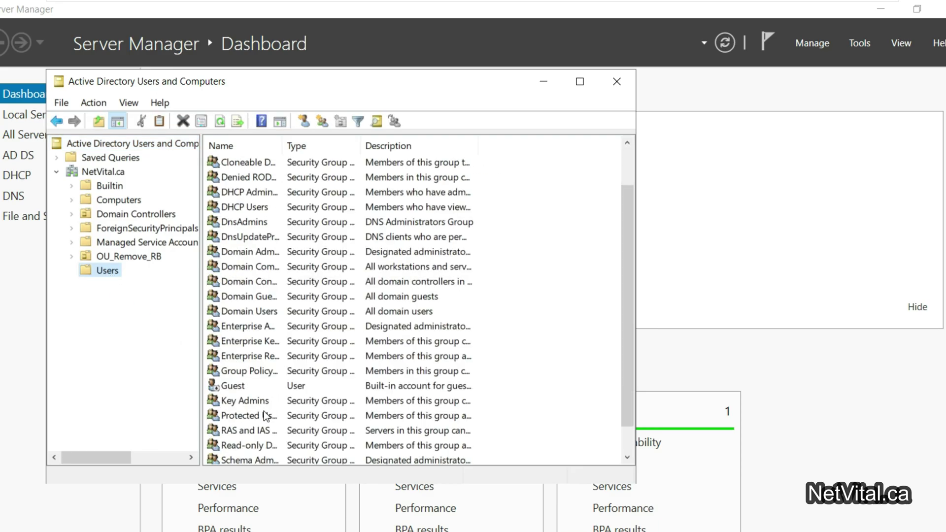
pyautogui.scroll(-1, 265, 415)
# Step: Move User1 into OU_Remove_RB and confirm it appears there
pyautogui.click(226, 446)
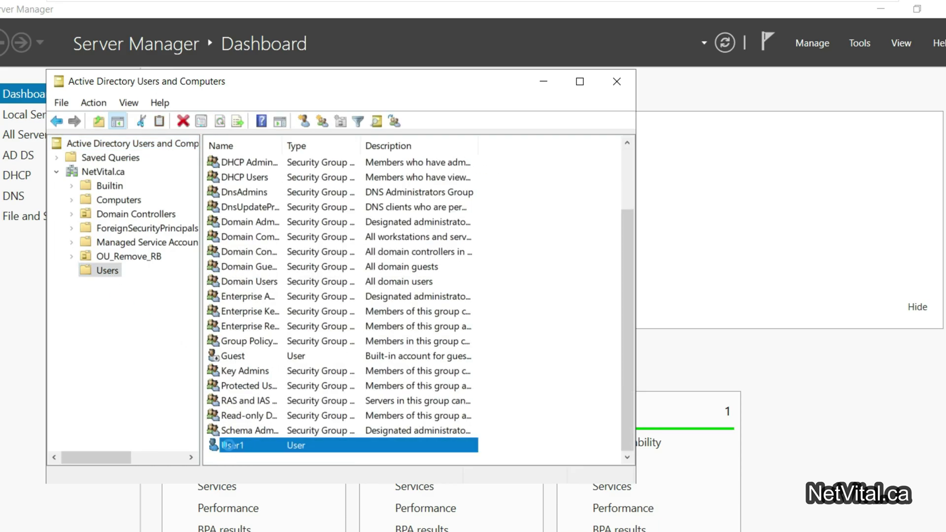
pyautogui.rightClick(229, 446)
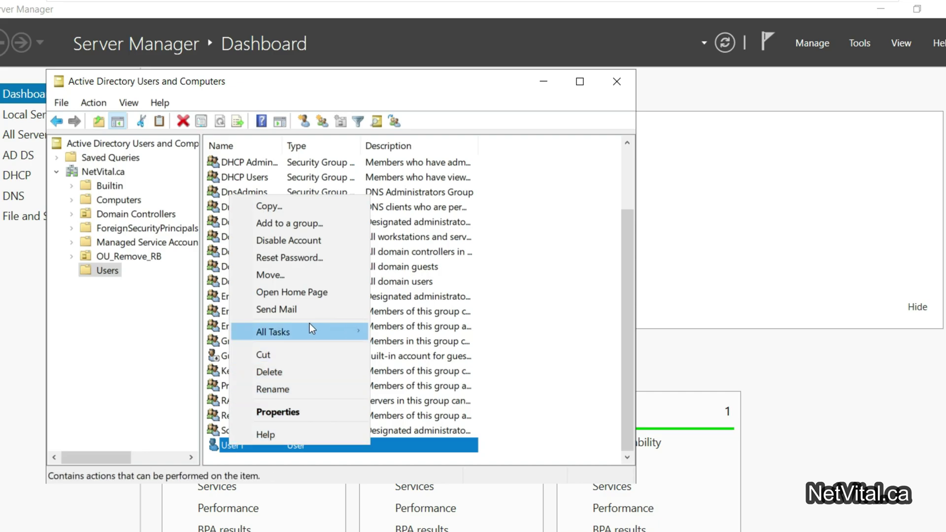
pyautogui.click(309, 275)
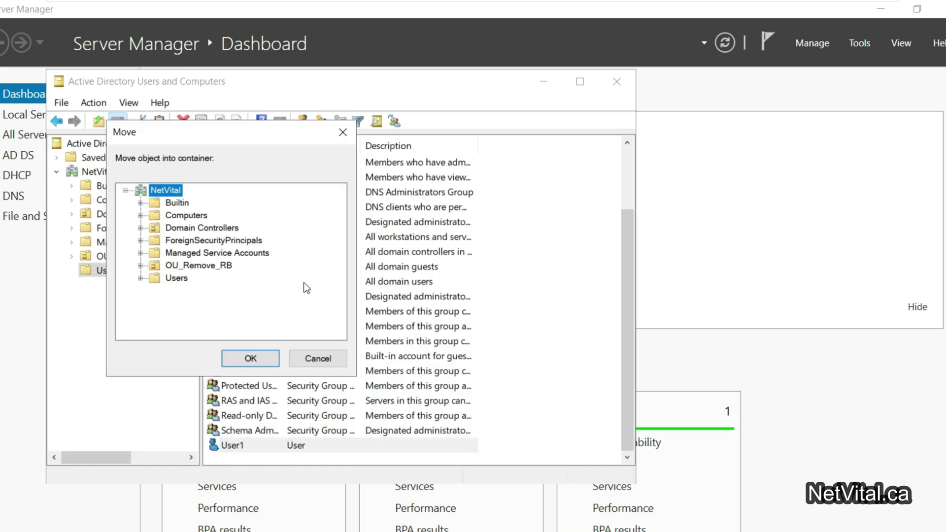
pyautogui.click(172, 266)
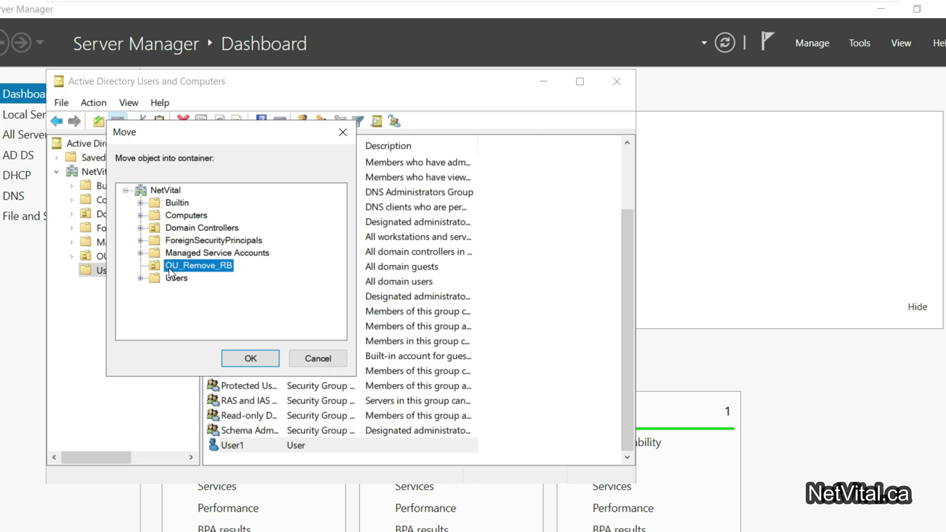
pyautogui.click(252, 359)
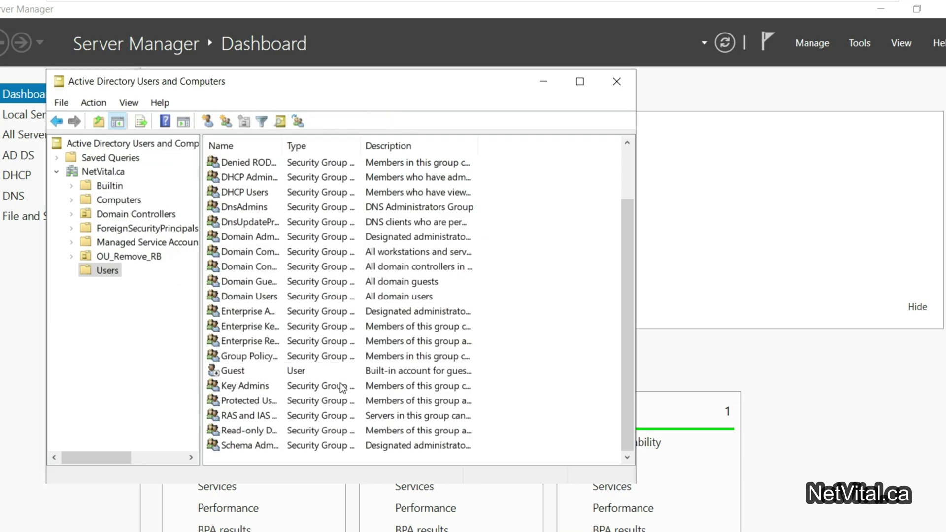
pyautogui.click(100, 256)
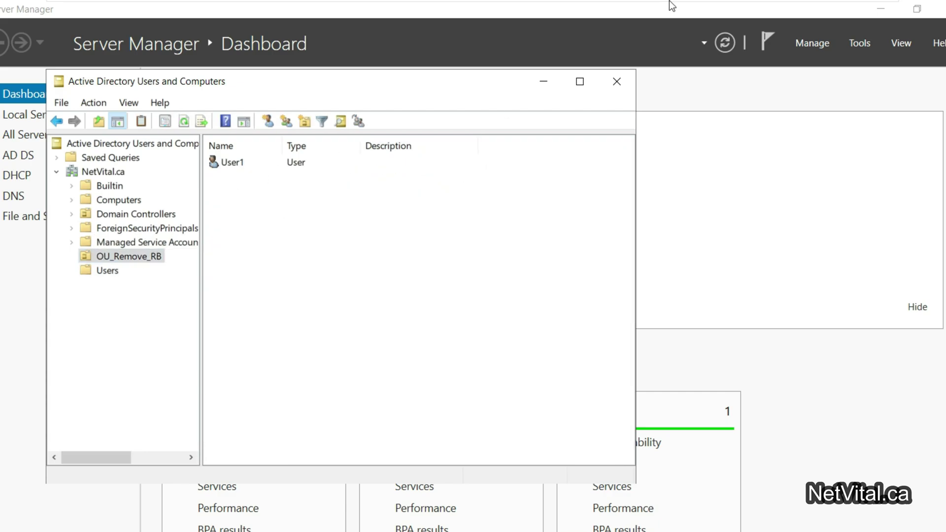
# Step: Switch to the Windows 10 VM and sign User1 out from the Start menu
pyautogui.moveTo(672, 4)
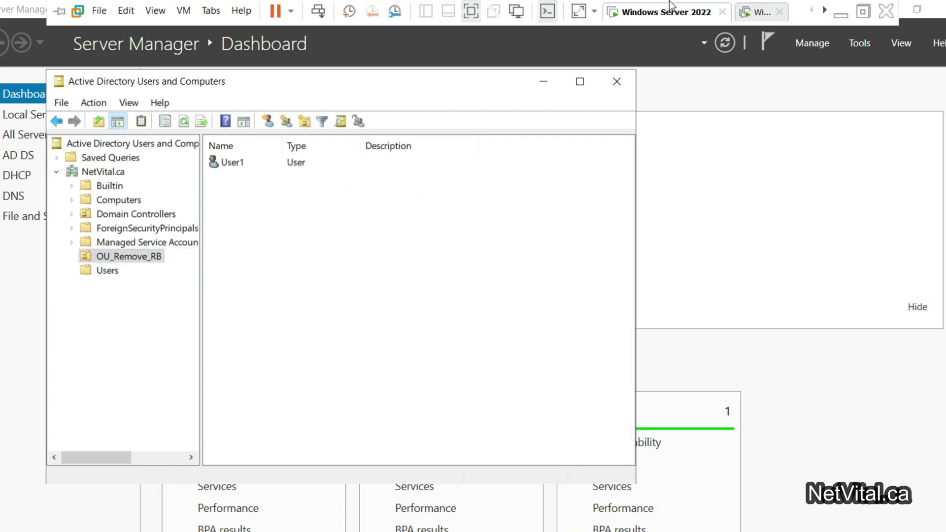
pyautogui.click(754, 11)
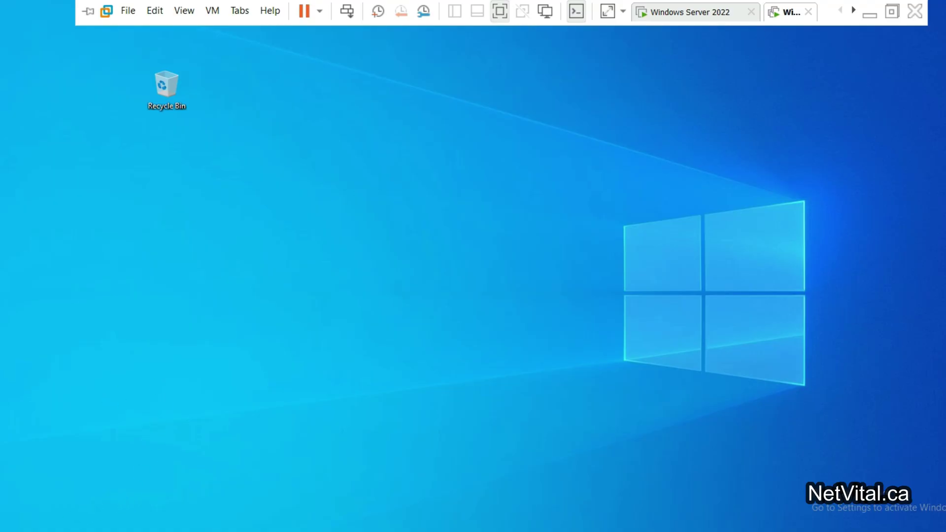
pyautogui.press('super')
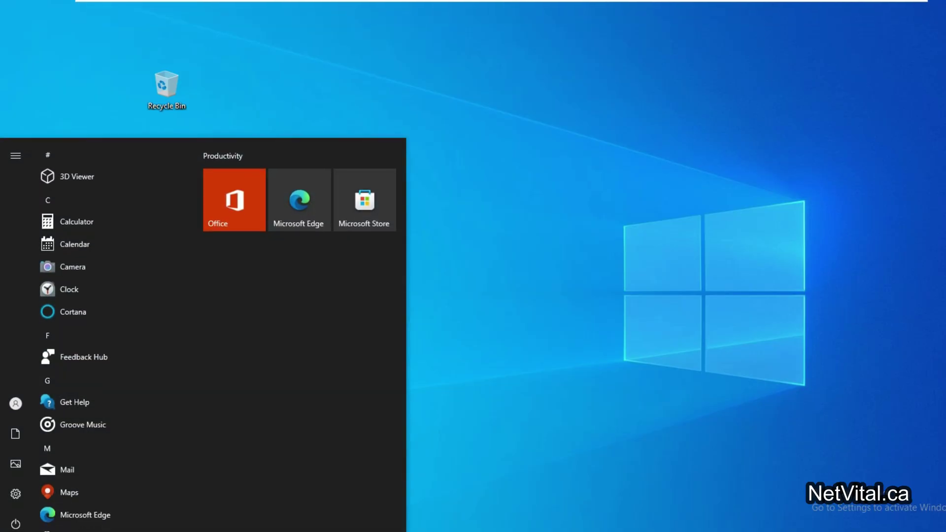
pyautogui.click(17, 401)
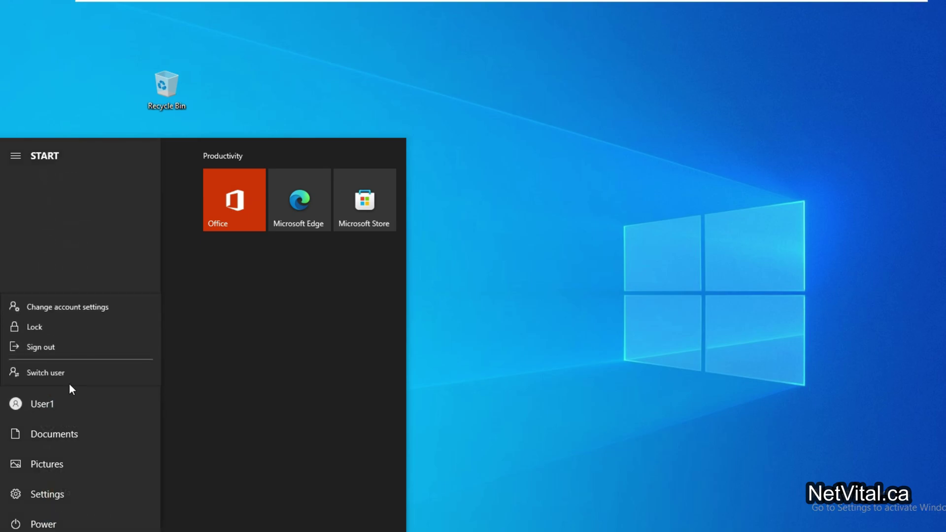
pyautogui.click(108, 347)
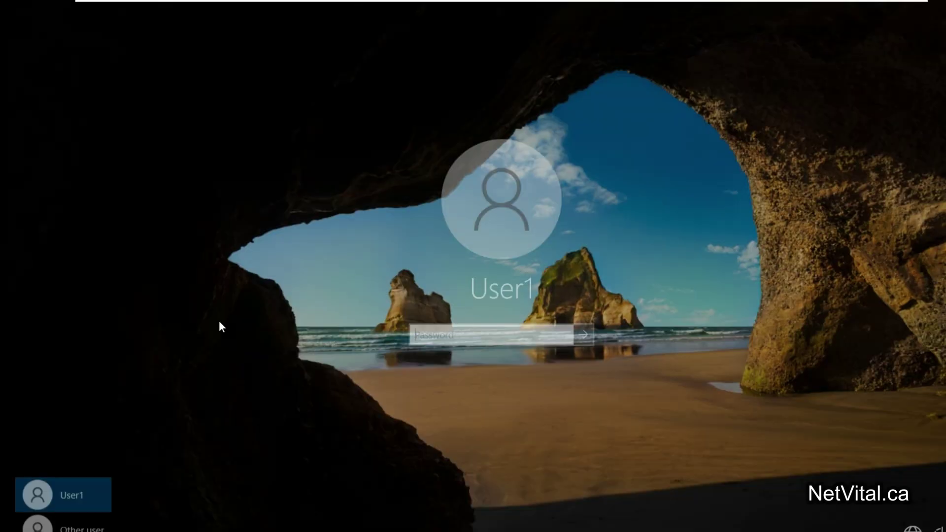
# Step: Sign in as User1 with the account password and confirm the desktop has no Recycle Bin
pyautogui.write('••')
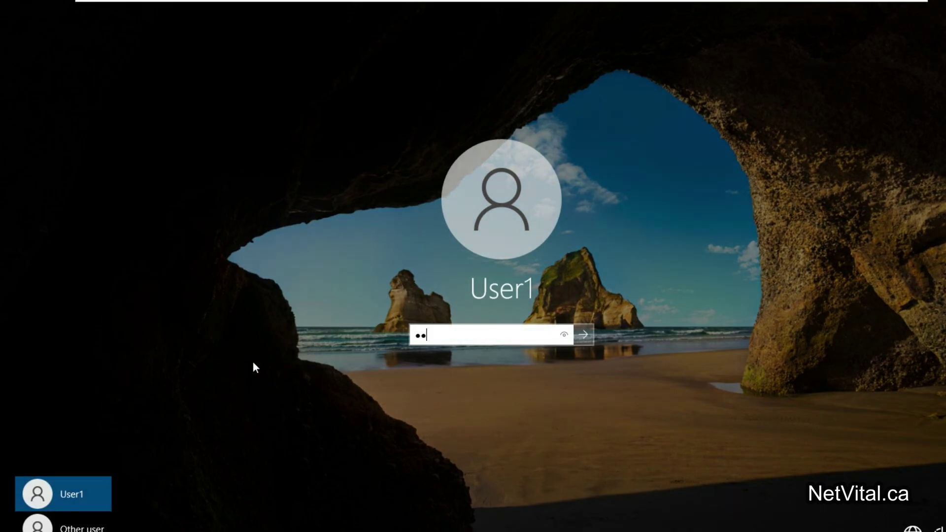
pyautogui.write('•••••')
pyautogui.press('Return')
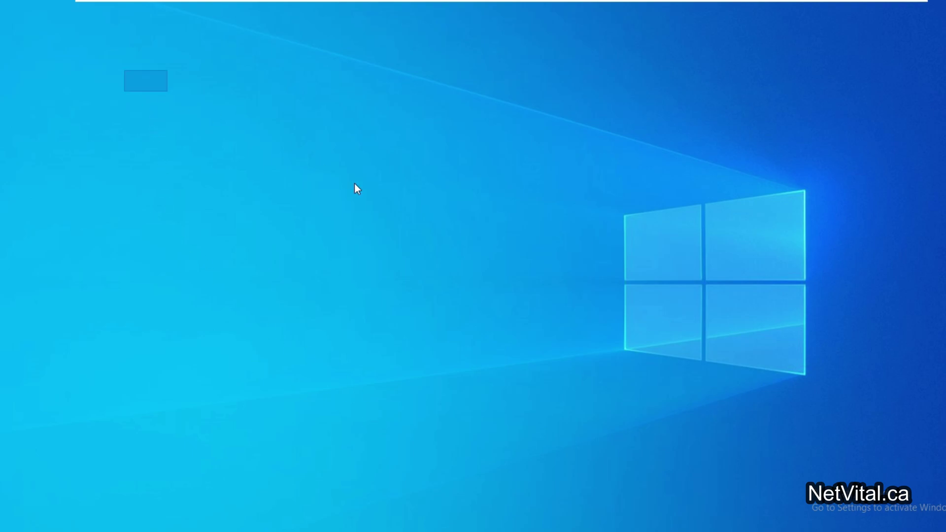
pyautogui.moveTo(788, 448); pyautogui.dragTo(96, 63)
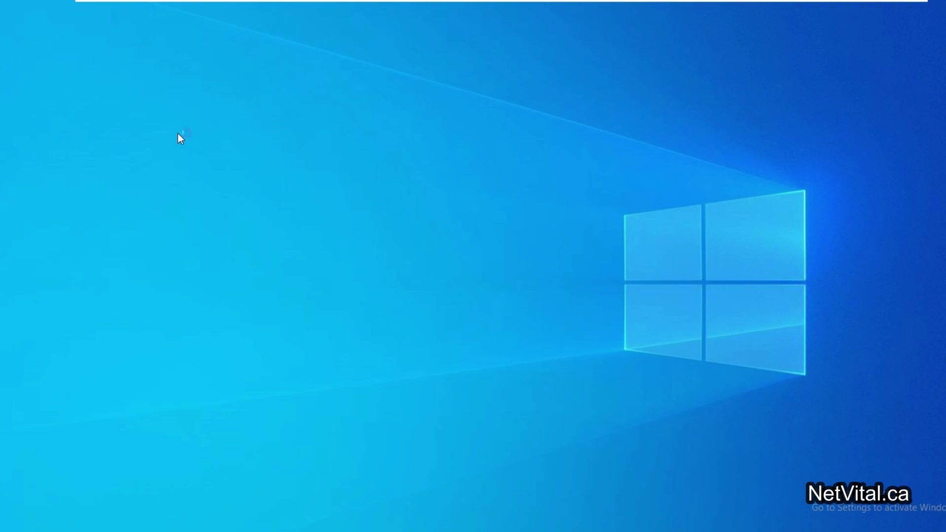
# Step: On the Windows Server 2022 VM, start a New > User in the NetVital.ca Users container
pyautogui.moveTo(640, 1)
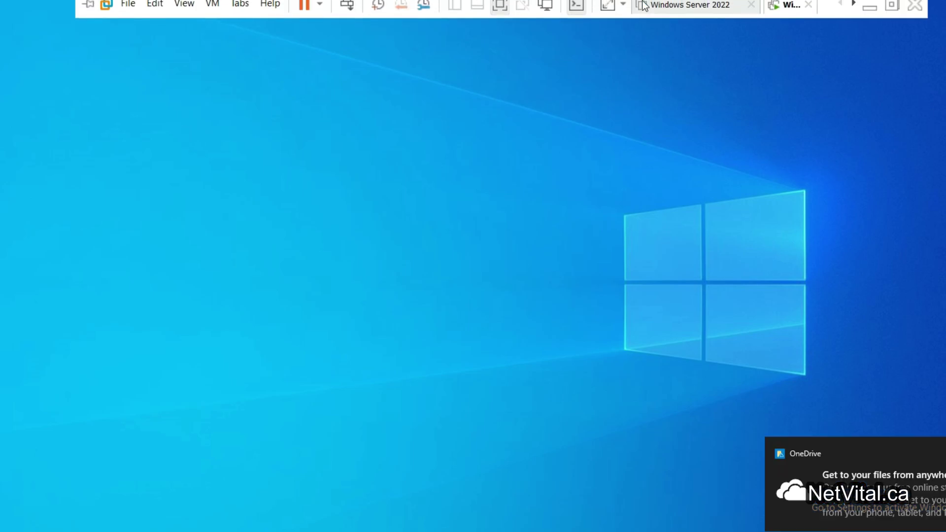
pyautogui.click(684, 15)
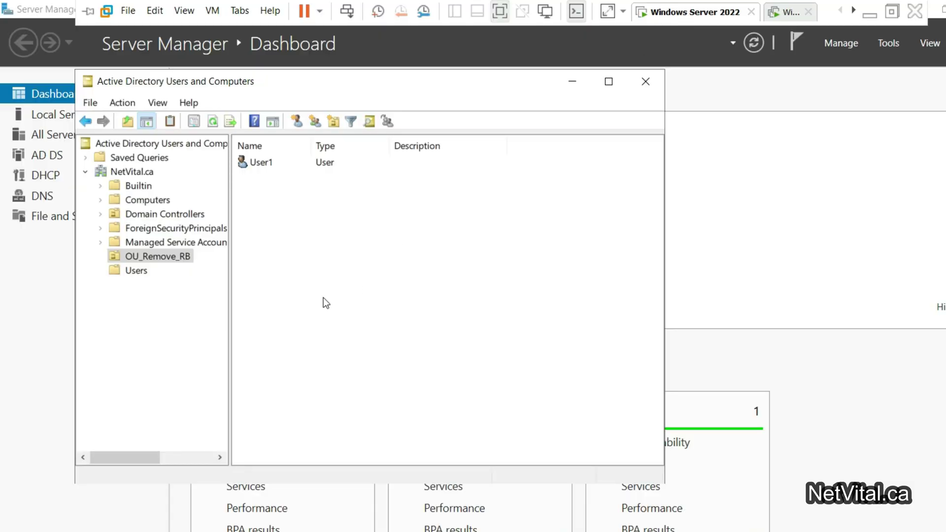
pyautogui.click(136, 270)
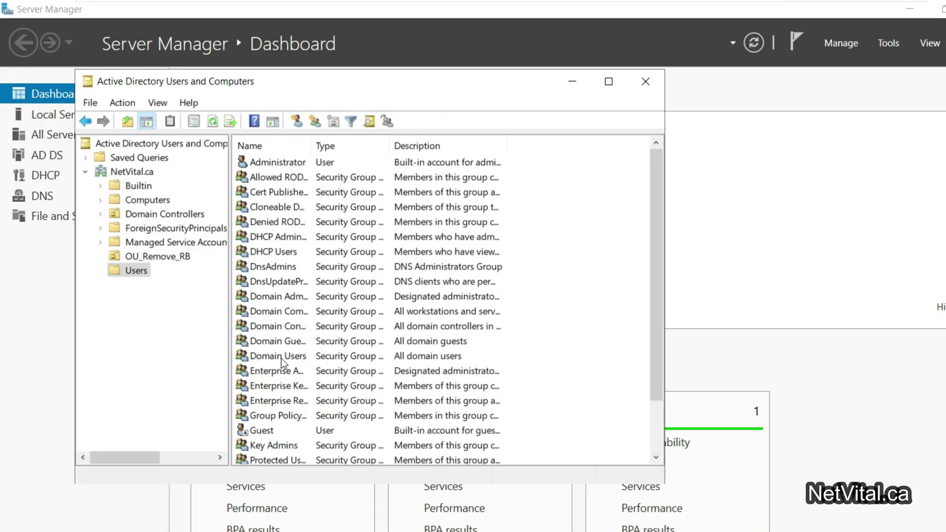
pyautogui.rightClick(614, 323)
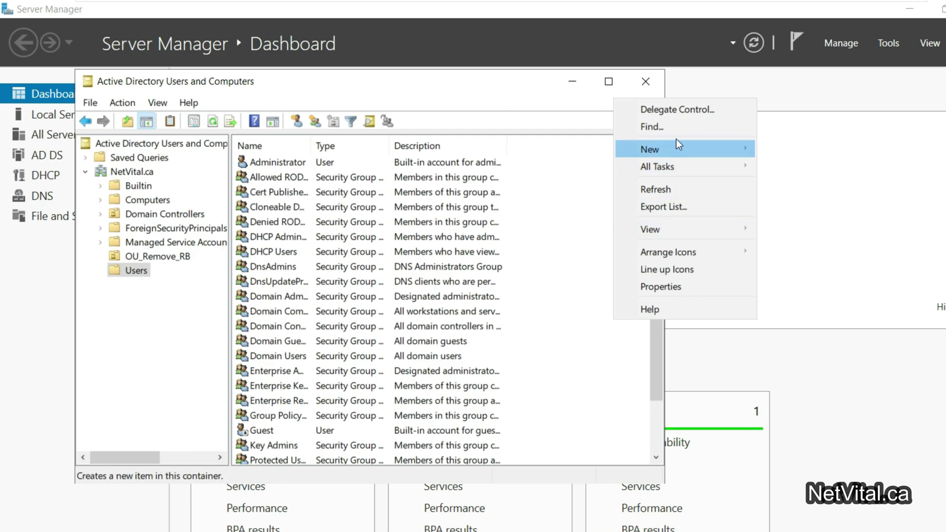
pyautogui.moveTo(731, 142)
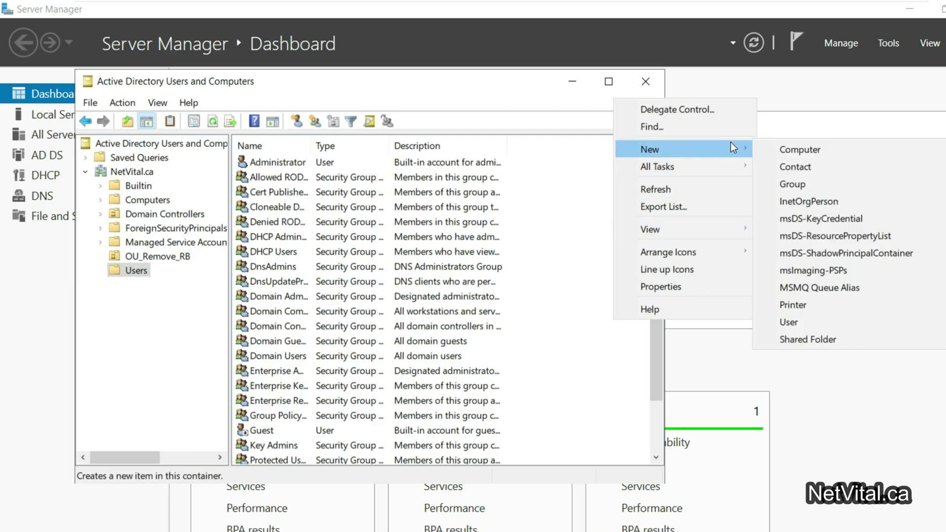
pyautogui.click(832, 322)
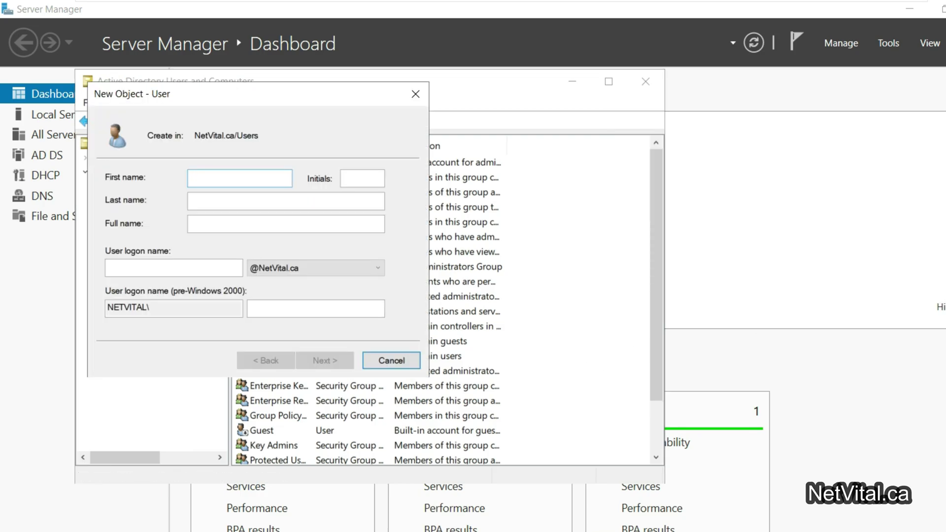
# Step: Enter first name User2 and logon name user2
pyautogui.write('User2')
pyautogui.press('Tab')
pyautogui.press('Tab')
pyautogui.press('Tab')
pyautogui.press('Tab')
pyautogui.write('user2')
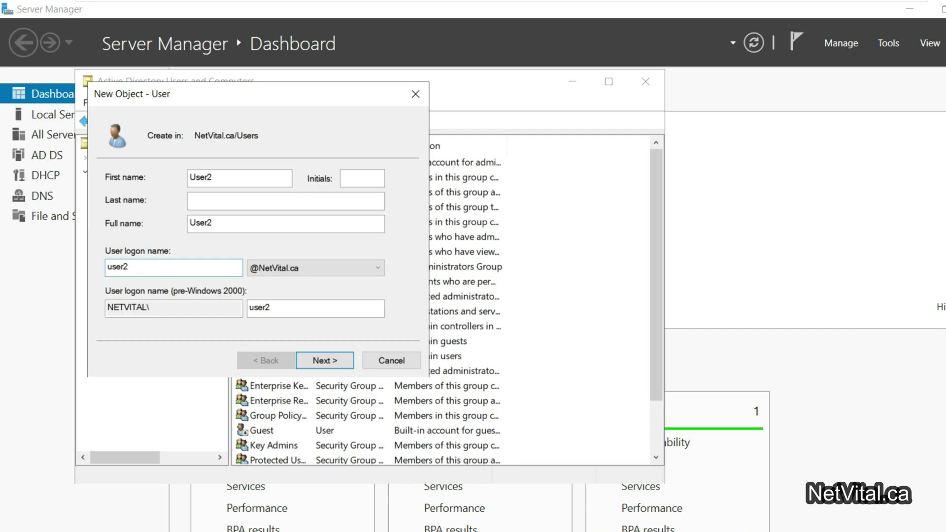
pyautogui.click(339, 361)
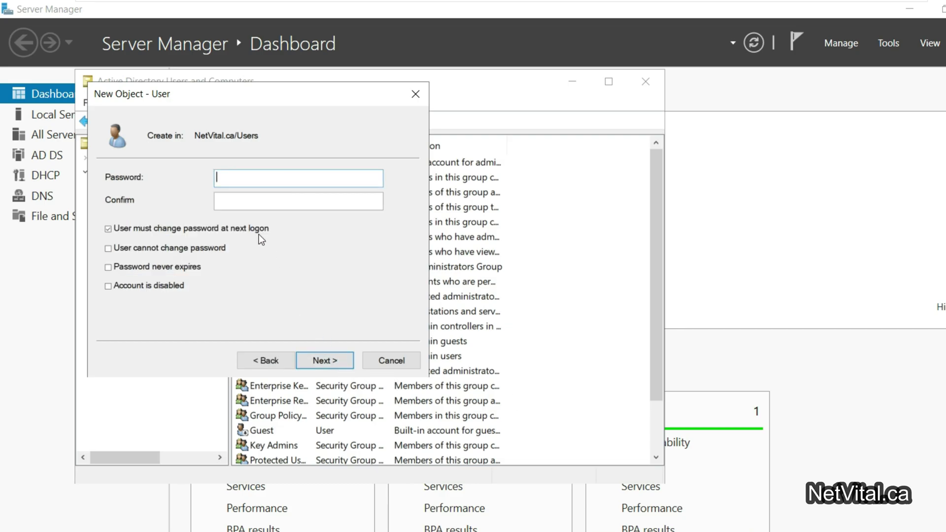
# Step: Set User2's password with no change at next logon and never expiring, then finish
pyautogui.write('••••••••')
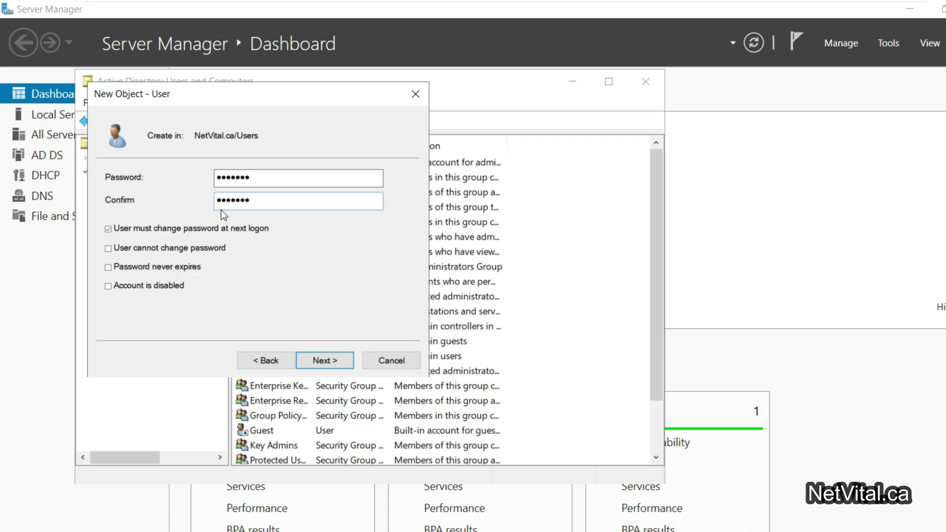
pyautogui.click(203, 228)
pyautogui.click(188, 266)
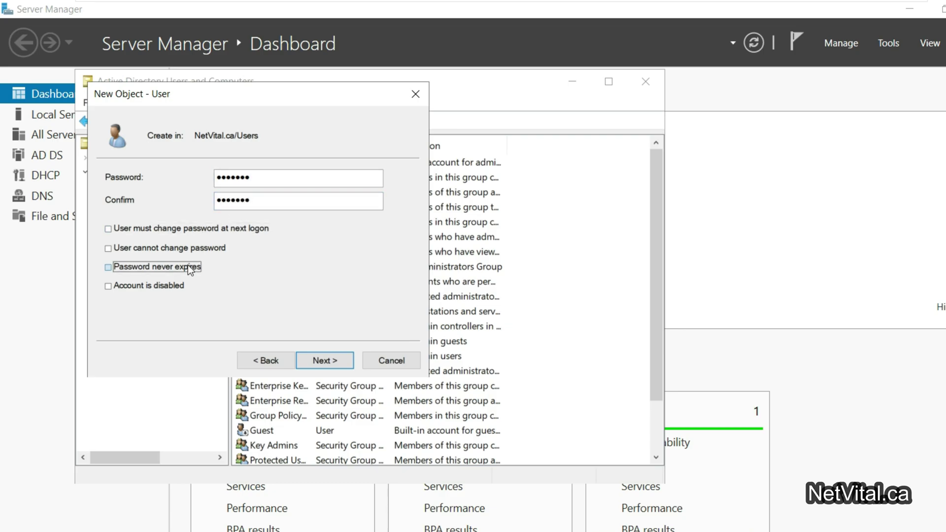
pyautogui.click(343, 360)
pyautogui.click(344, 360)
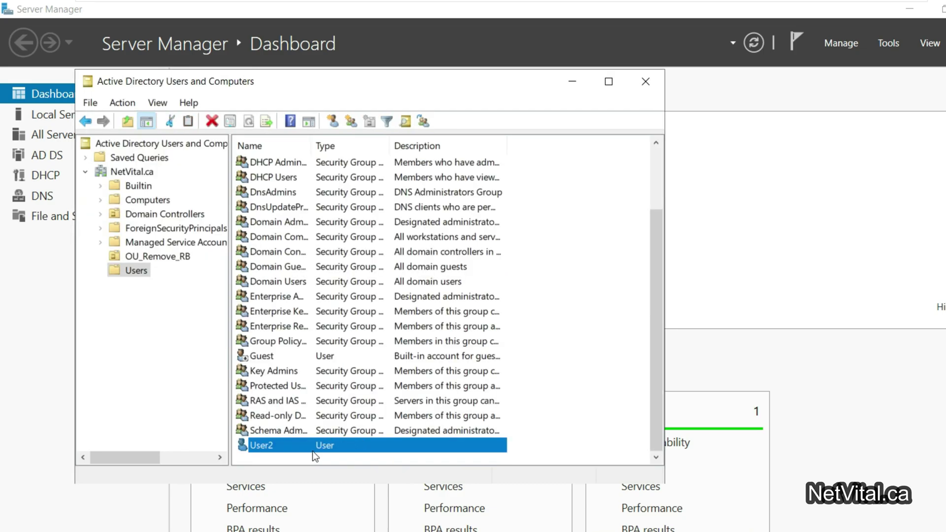
# Step: Confirm User1 is in OU_Remove_RB and User2 in Users, then sign User1 out of Windows 10
pyautogui.click(141, 257)
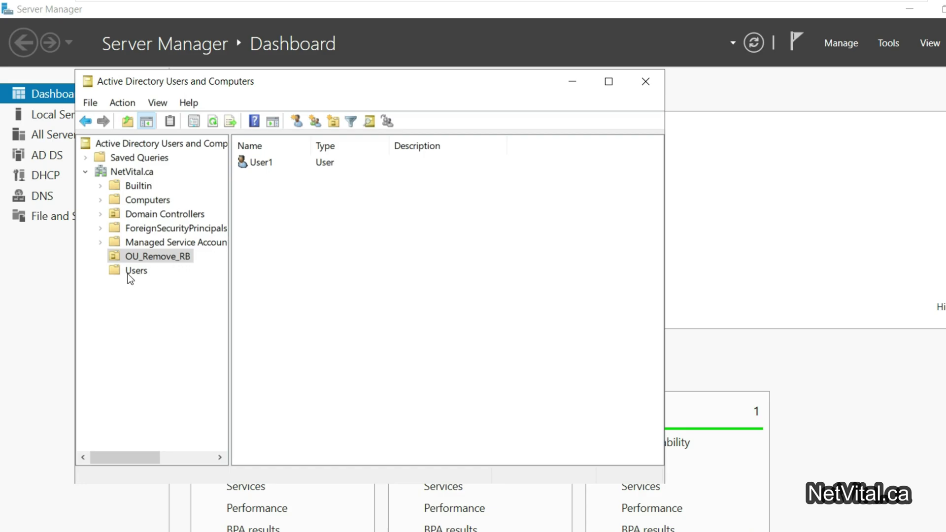
pyautogui.click(131, 271)
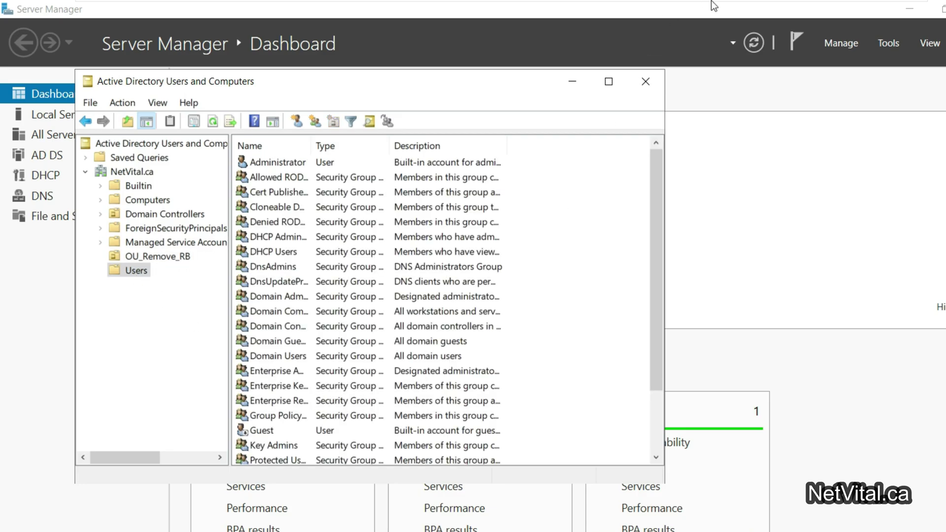
pyautogui.click(788, 12)
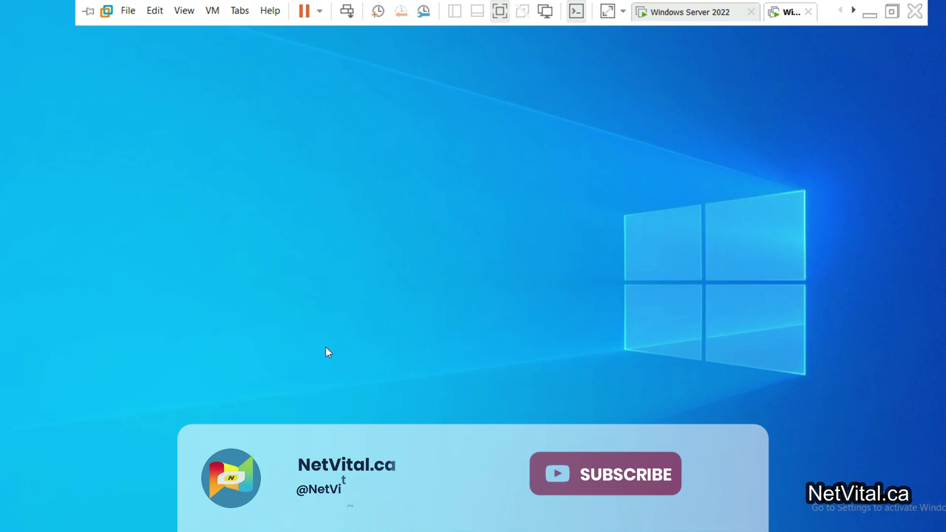
pyautogui.press('super')
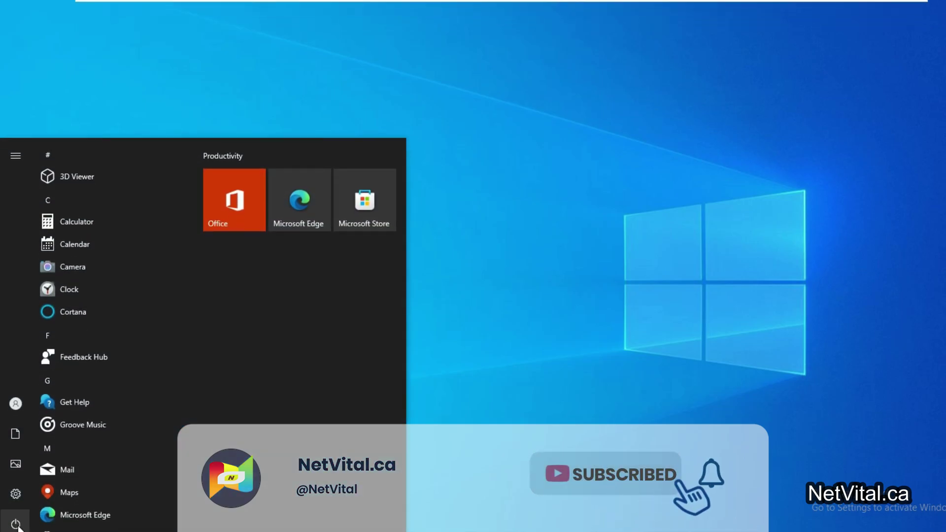
pyautogui.click(17, 407)
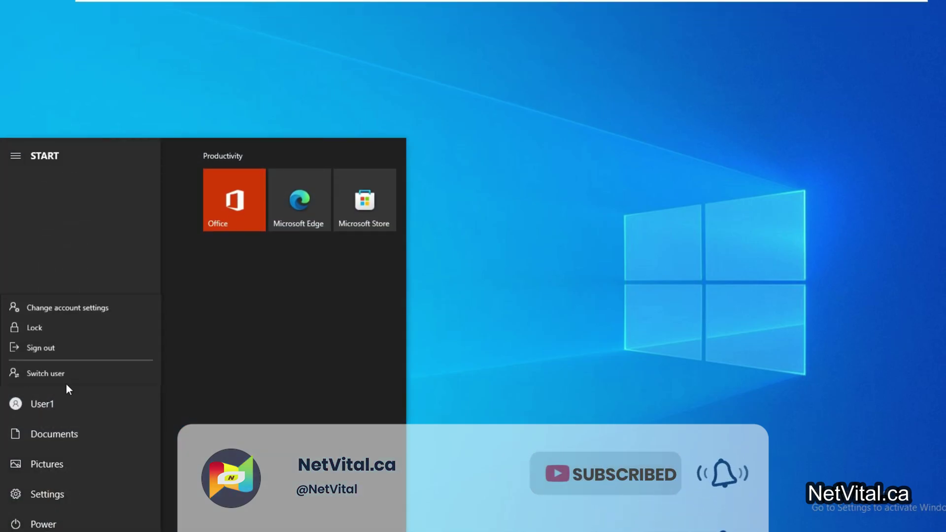
pyautogui.click(84, 347)
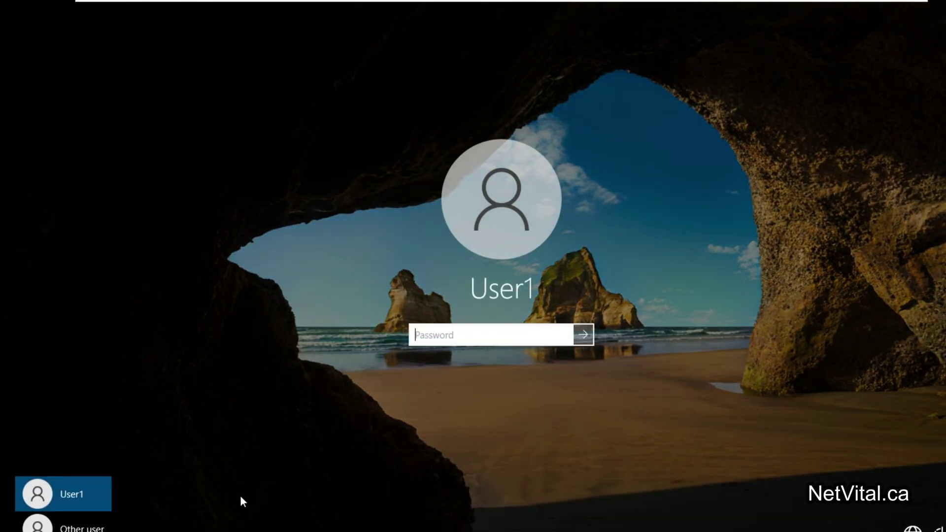
# Step: Sign in through Other user as user2 with its account password
pyautogui.click(69, 524)
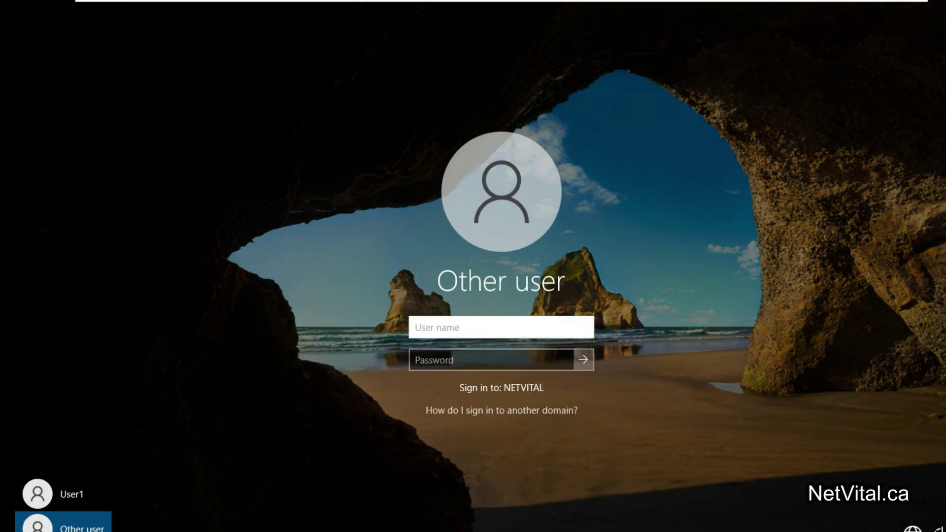
pyautogui.write('user2')
pyautogui.press('Tab')
pyautogui.write('P')
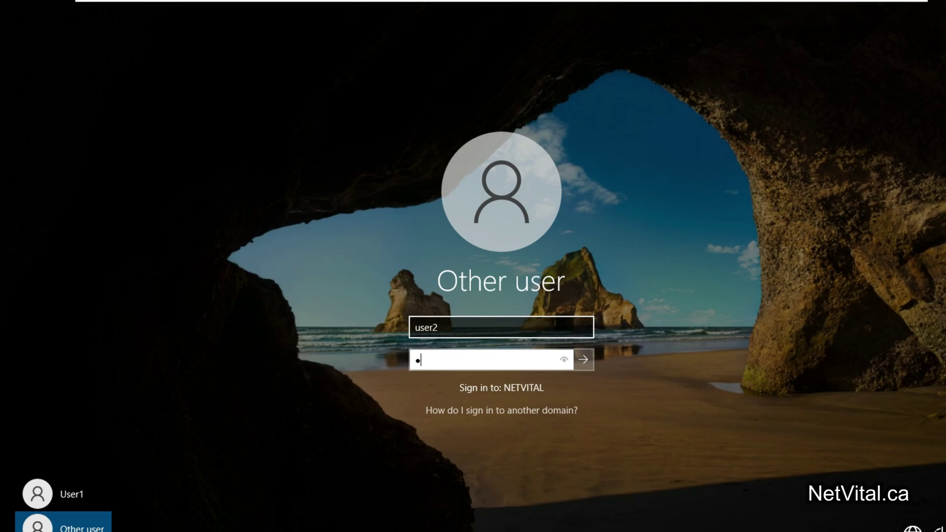
pyautogui.write('ssw0rd')
pyautogui.press('Return')
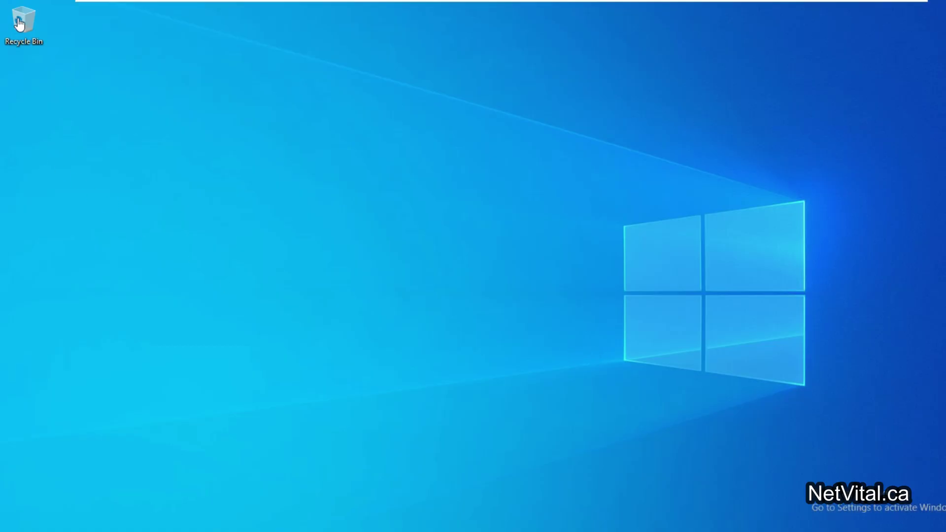
# Step: Drag User2's Recycle Bin icon from the corner out onto the open desktop
pyautogui.click(28, 28)
pyautogui.moveTo(39, 37); pyautogui.dragTo(273, 134)
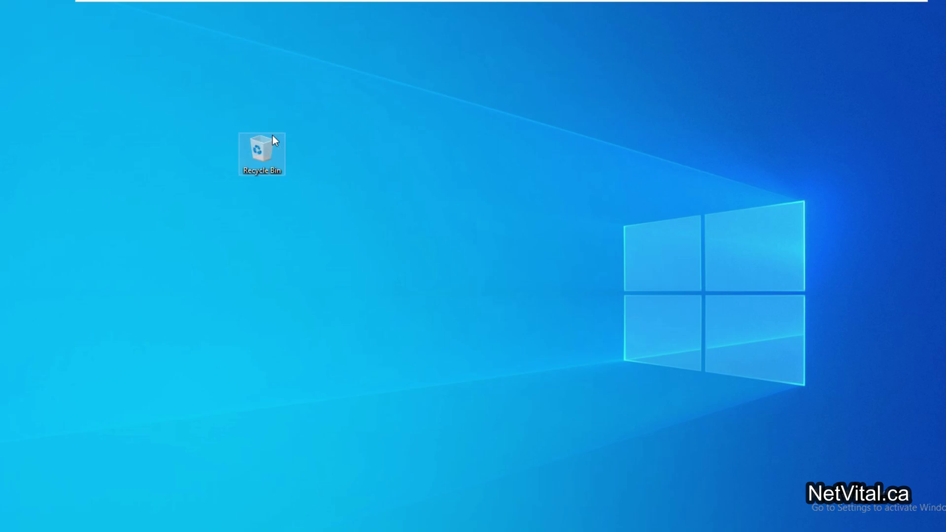
pyautogui.press('super')
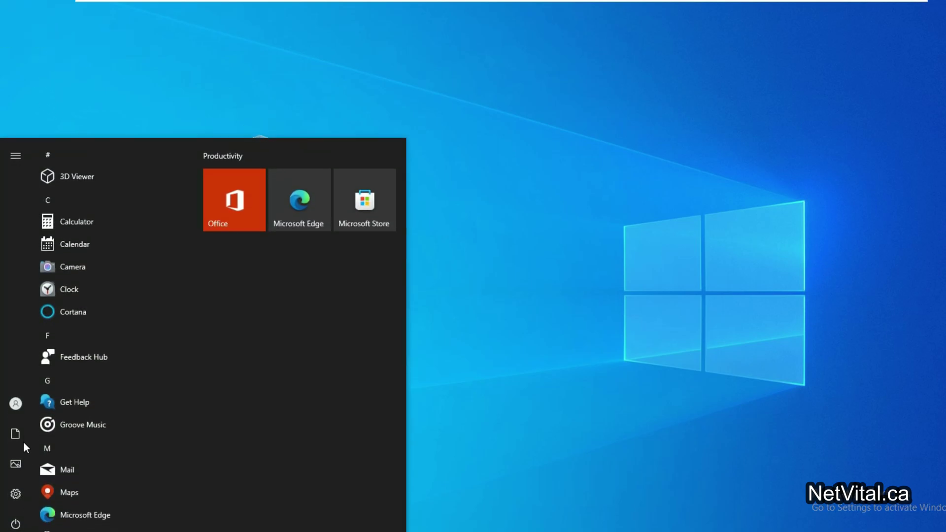
pyautogui.click(16, 404)
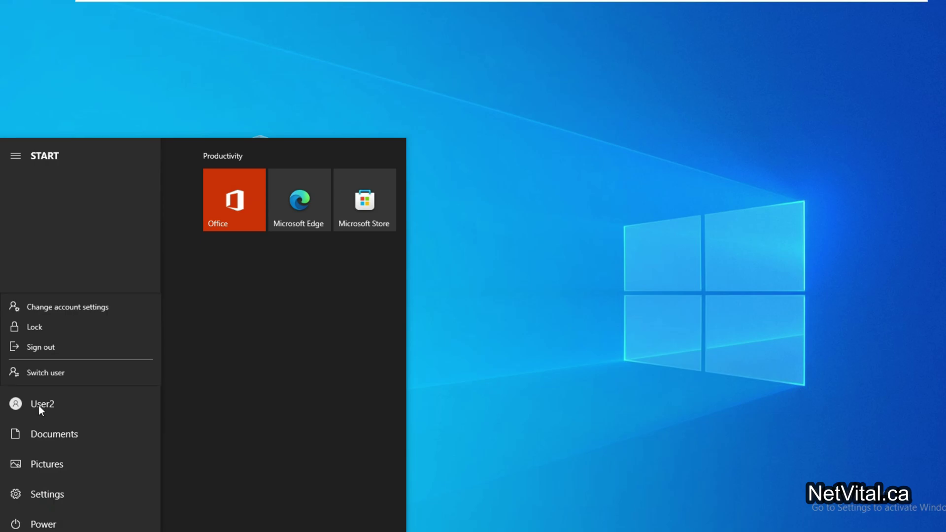
pyautogui.click(440, 200)
pyautogui.click(388, 74)
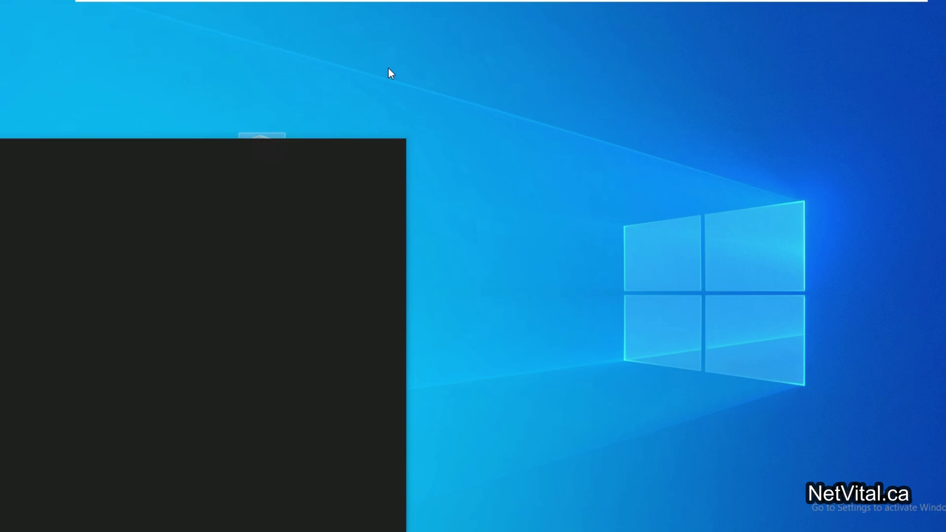
pyautogui.moveTo(211, 123); pyautogui.dragTo(344, 238)
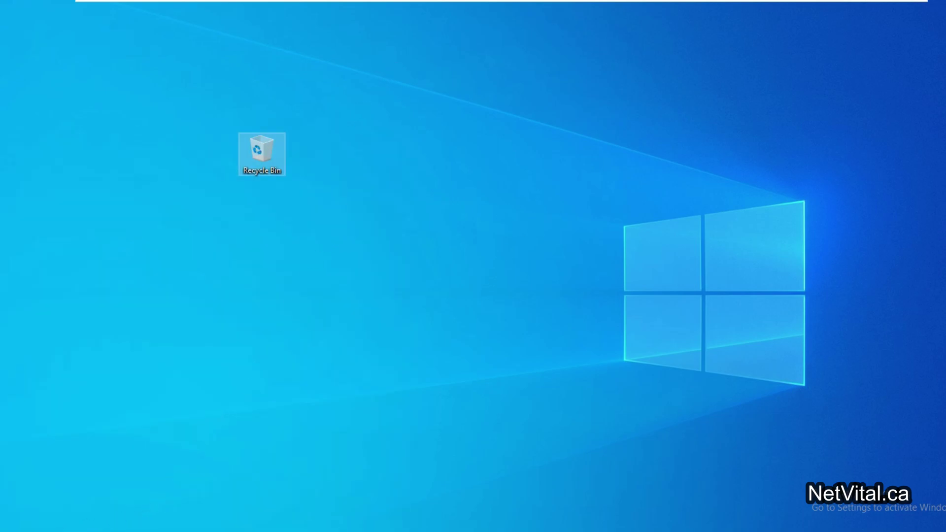
# Step: Sign User2 out of Windows 10 through the Start menu account options
pyautogui.press('super')
pyautogui.click(16, 404)
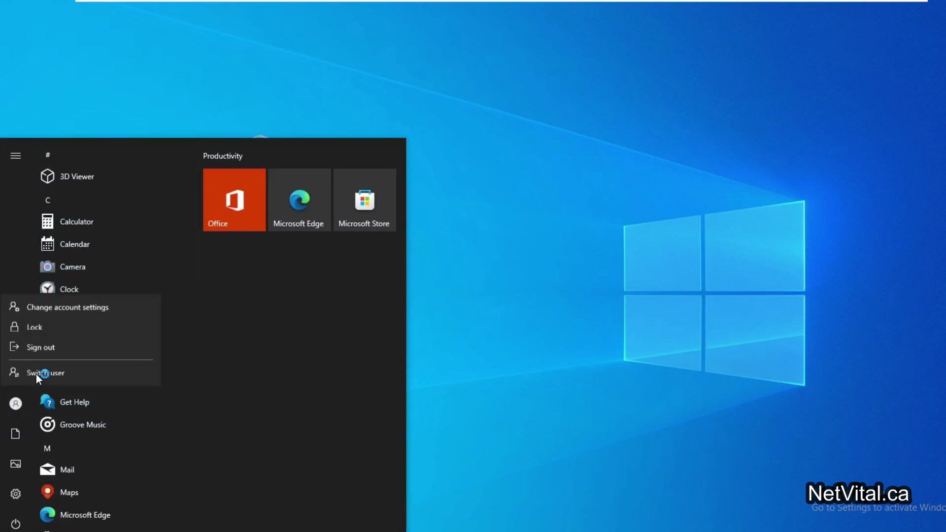
pyautogui.click(55, 348)
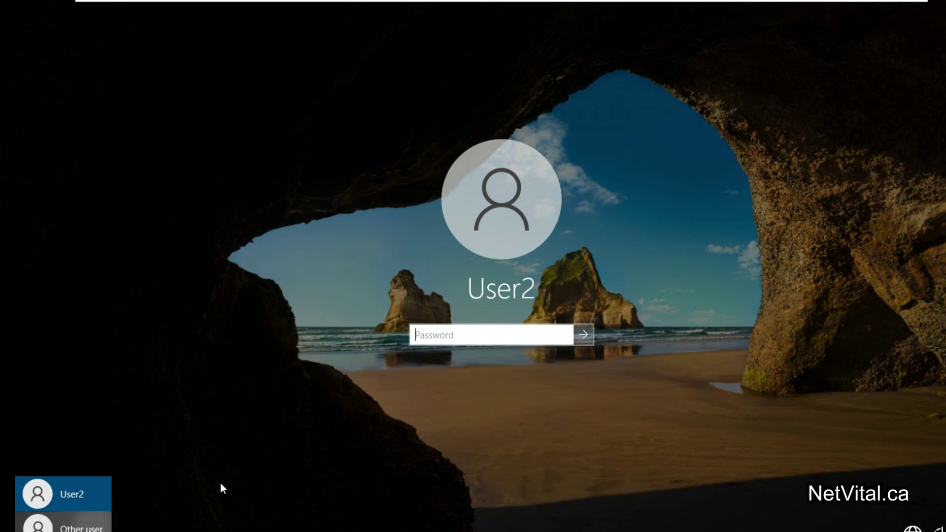
# Step: Sign in as user1 via Other user with its password; the desktop shows no Recycle Bin
pyautogui.click(69, 526)
pyautogui.write('us')
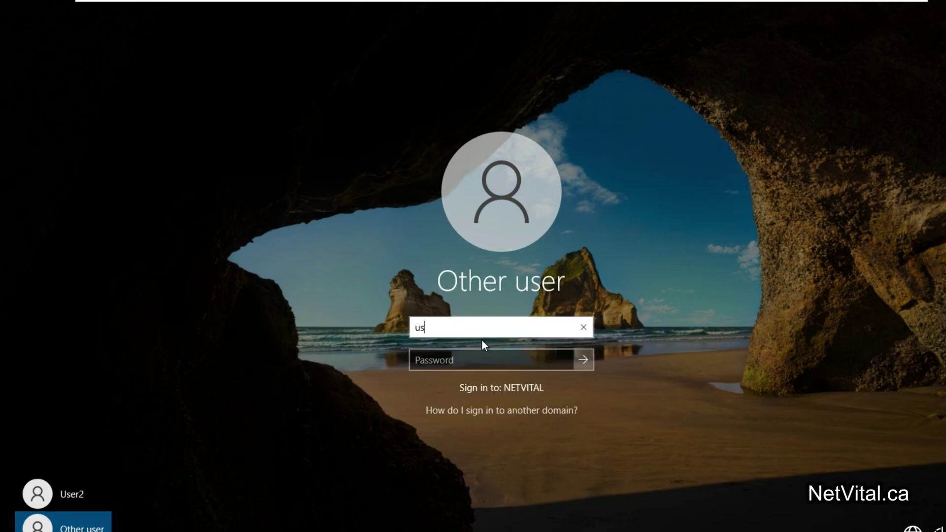
pyautogui.write('er1')
pyautogui.press('Tab')
pyautogui.write('P@ssw0rd')
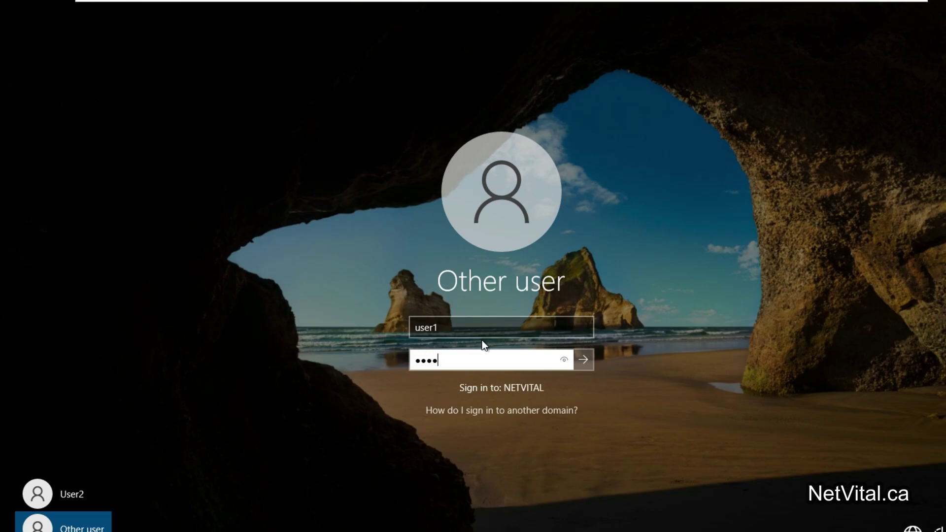
pyautogui.press('Return')
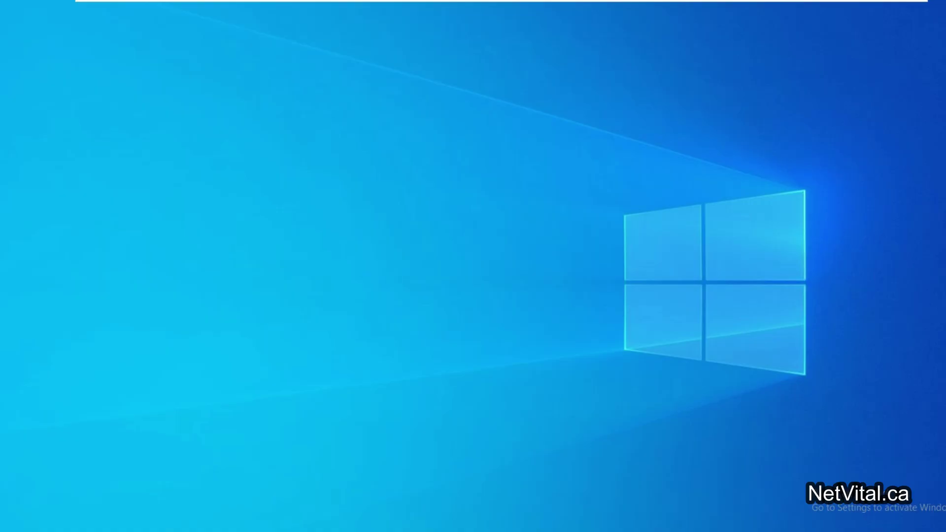
pyautogui.moveTo(70, 43); pyautogui.dragTo(713, 450)
# Step: On the Windows Server 2022 VM, compare OU_Remove_RB (only User1) with Users, where User2 remains
pyautogui.moveTo(517, 1)
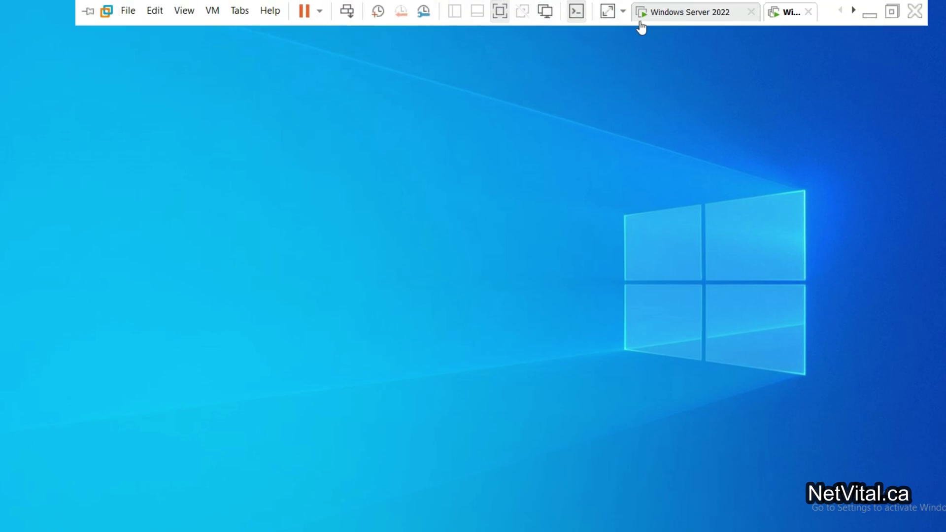
pyautogui.click(673, 13)
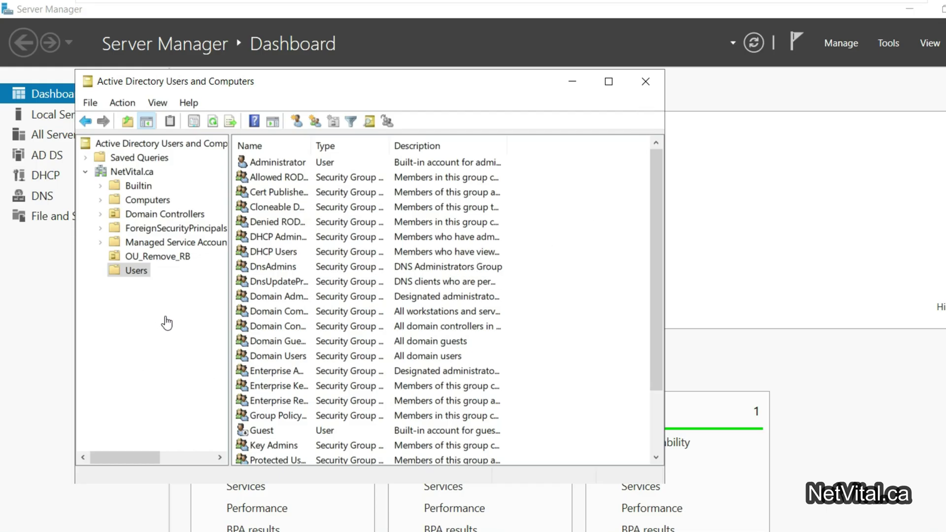
pyautogui.click(183, 257)
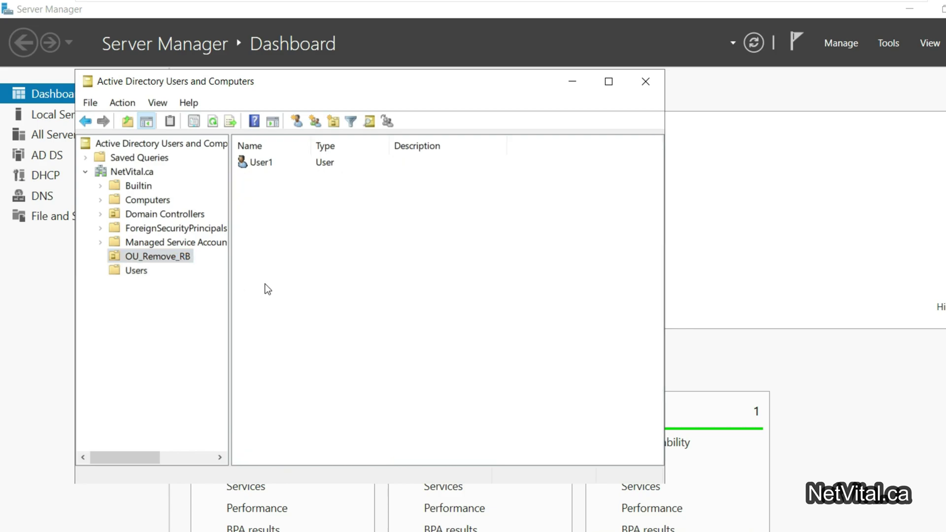
pyautogui.click(140, 272)
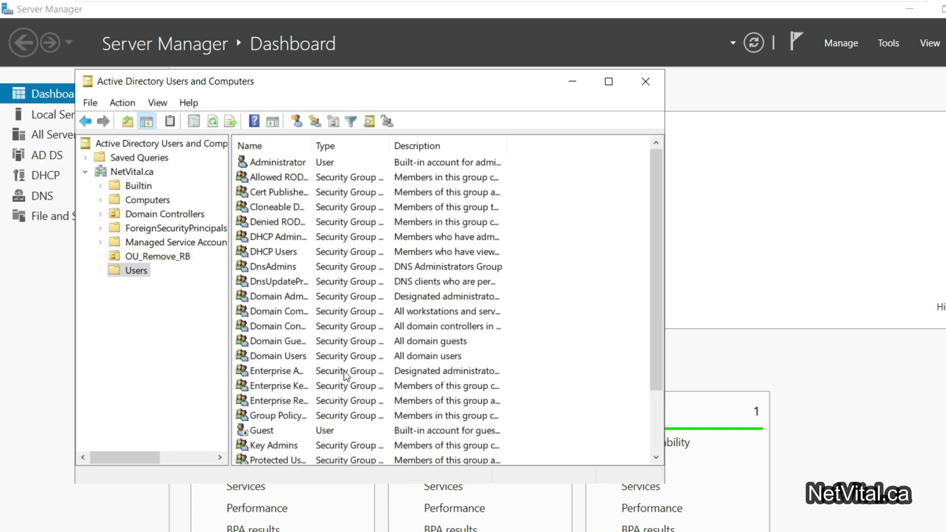
pyautogui.scroll(-2, 305, 404)
pyautogui.click(270, 447)
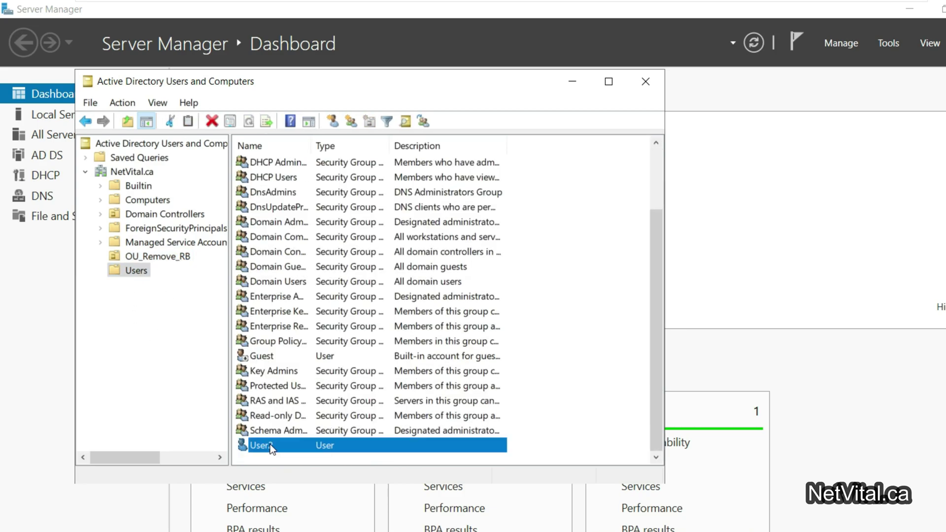
pyautogui.click(168, 256)
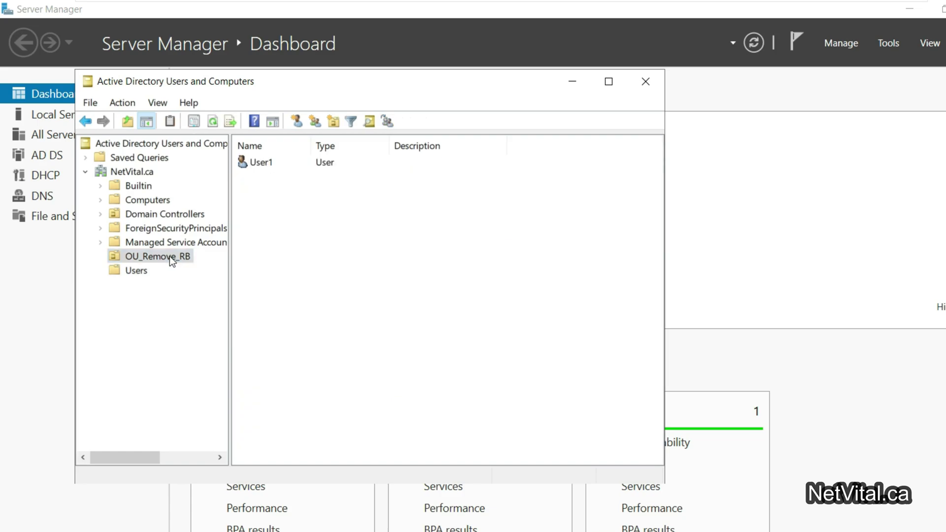